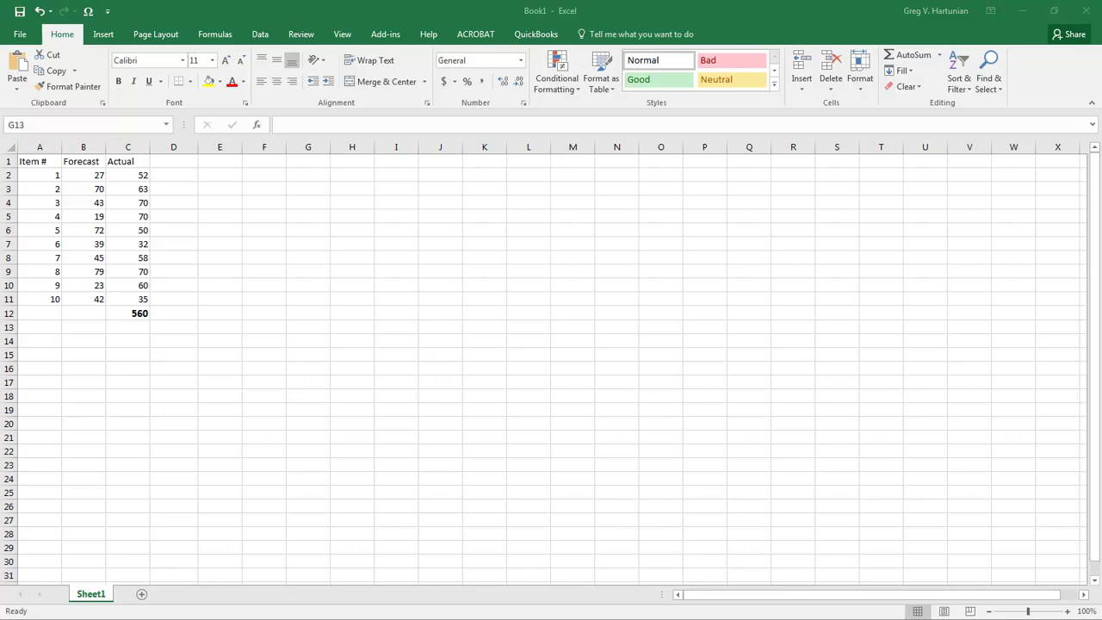
Step: Enter the header Bias in cell D1, beside the Actual column
left_click(179, 161)
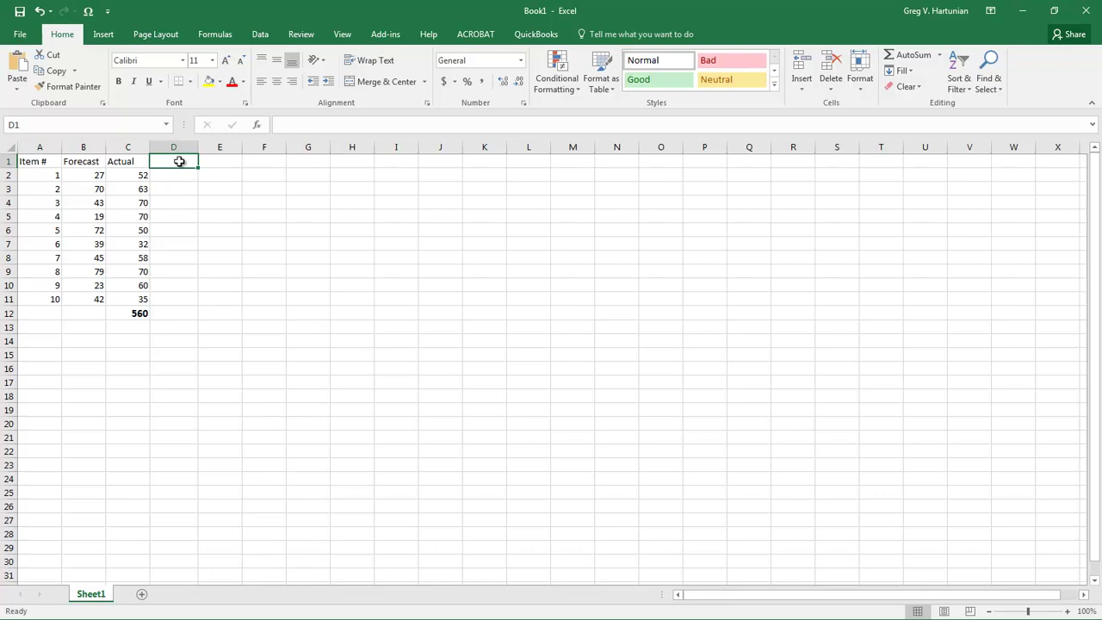
type("Bias")
key("Return")
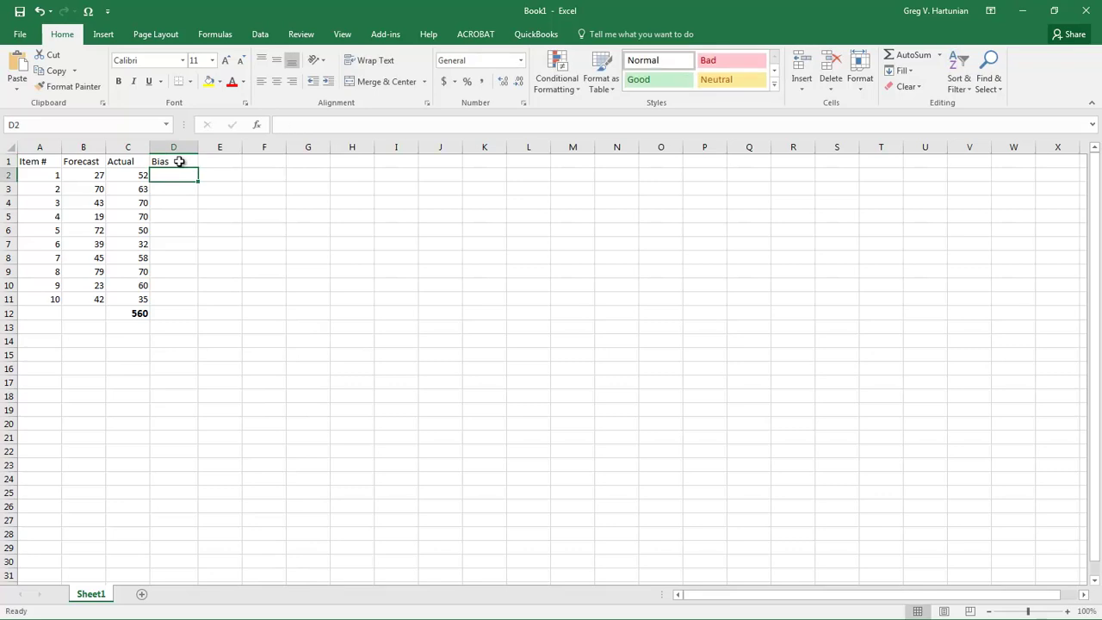
Step: Flag over-forecast items with =IF(B2>C2,1,0) in D2 and fill the formula down through D11
type("=")
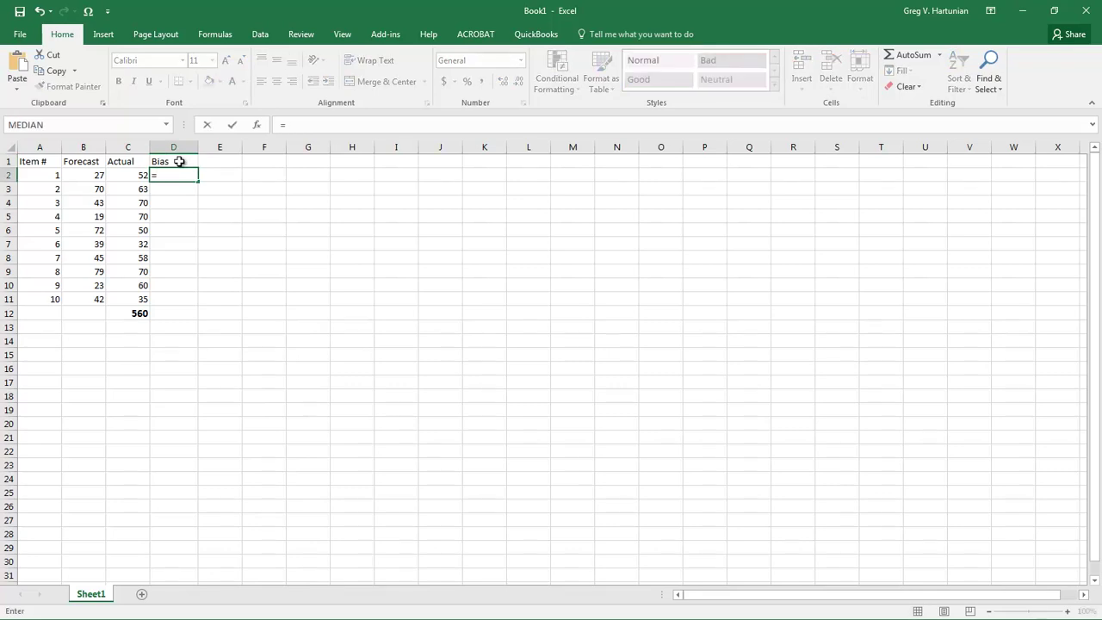
type("if(")
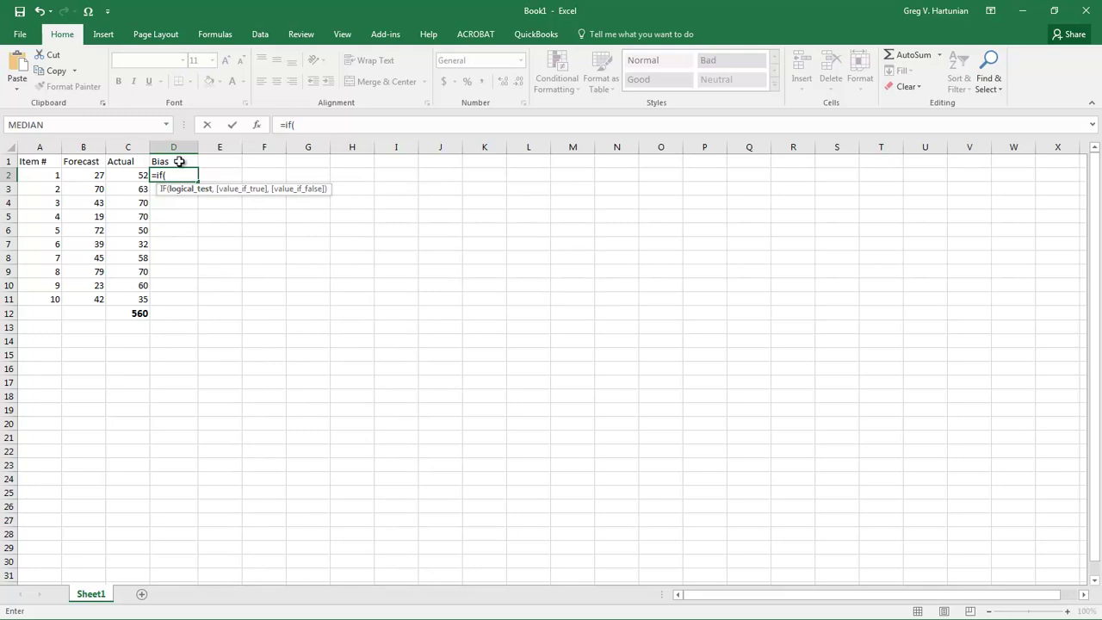
left_click(84, 173)
type(">")
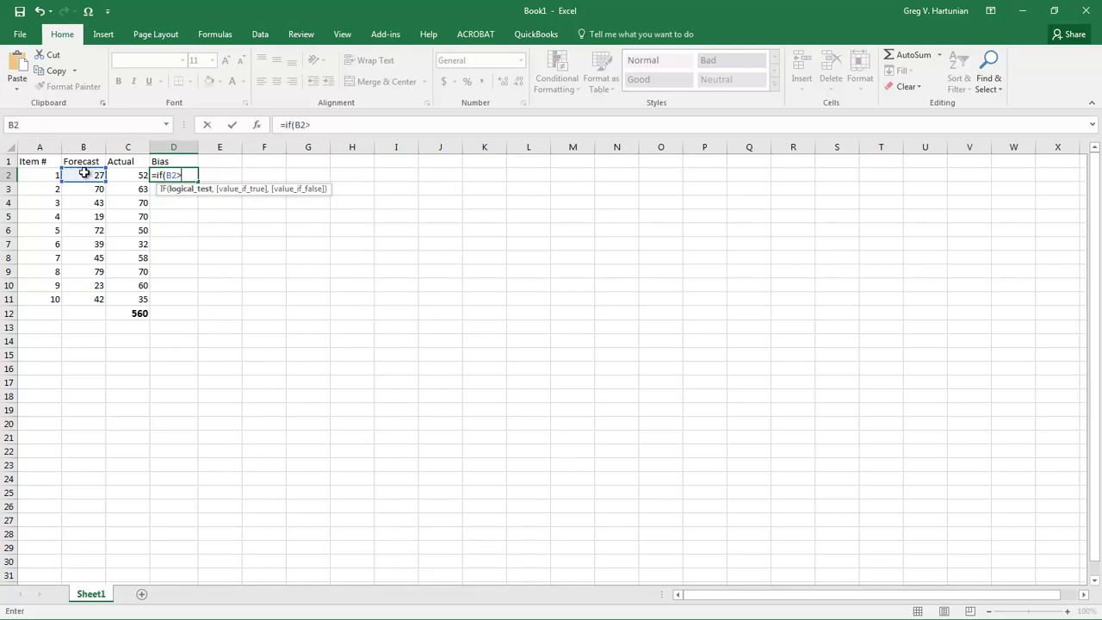
left_click(143, 176)
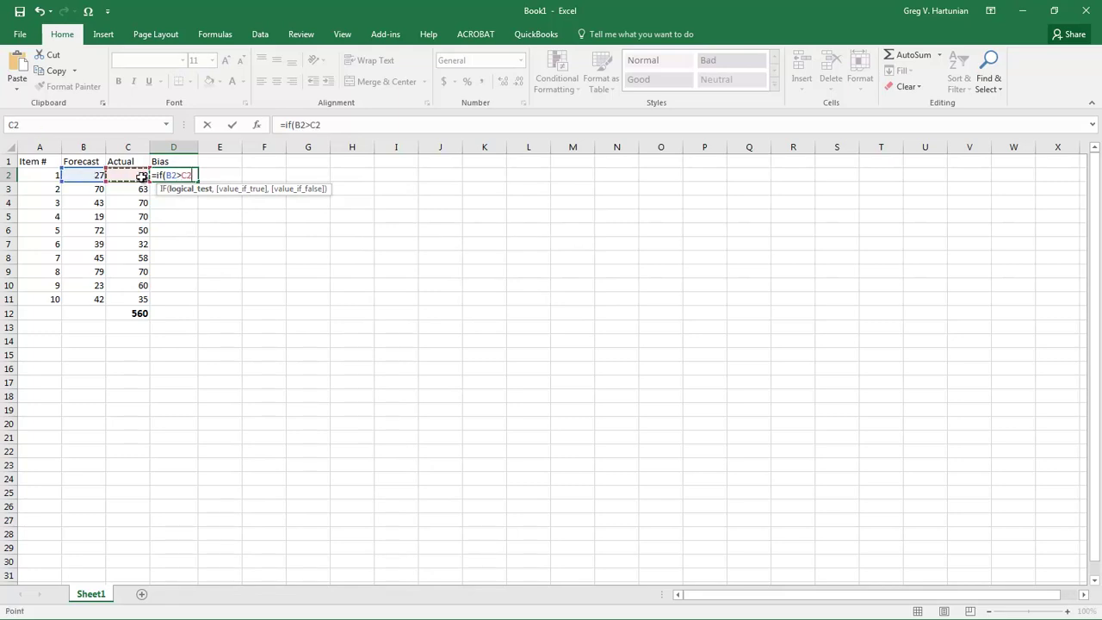
type(",1,0)")
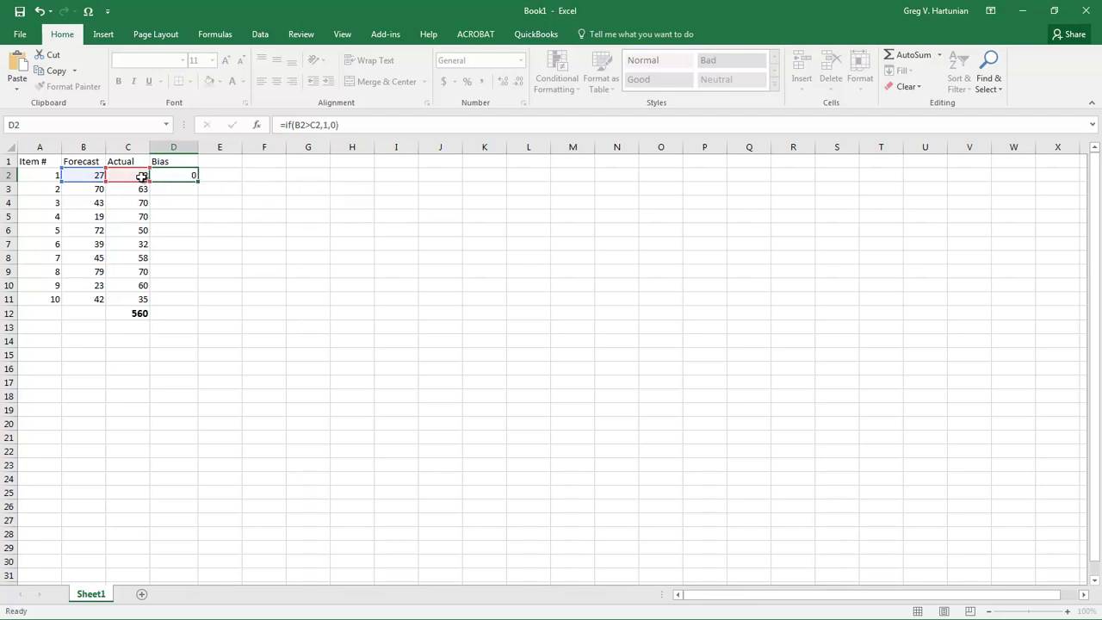
key("Return")
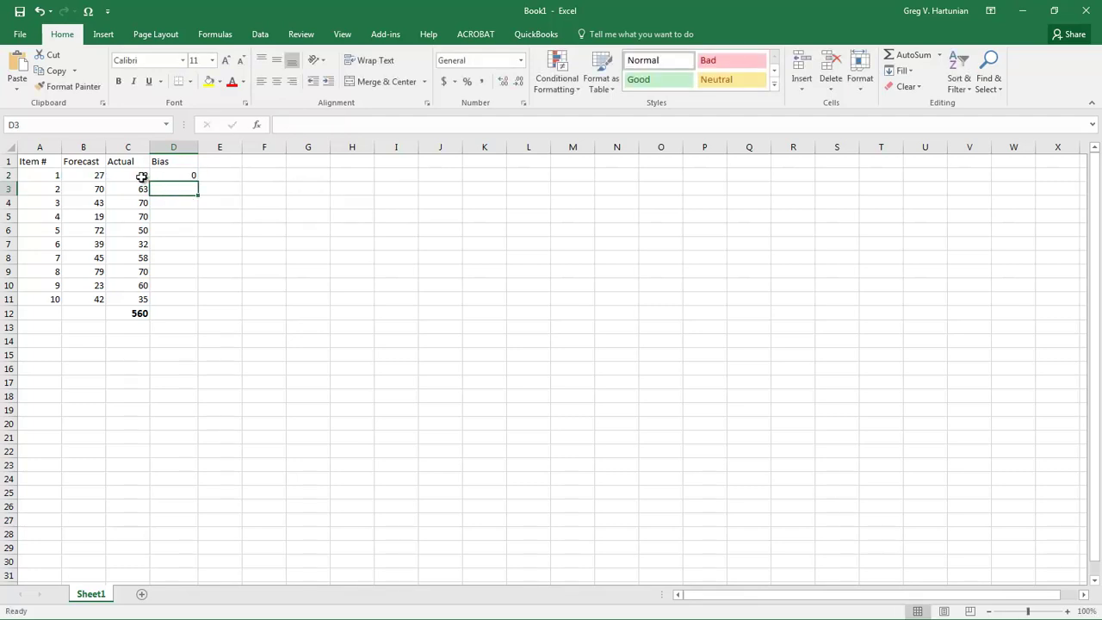
left_click(190, 178)
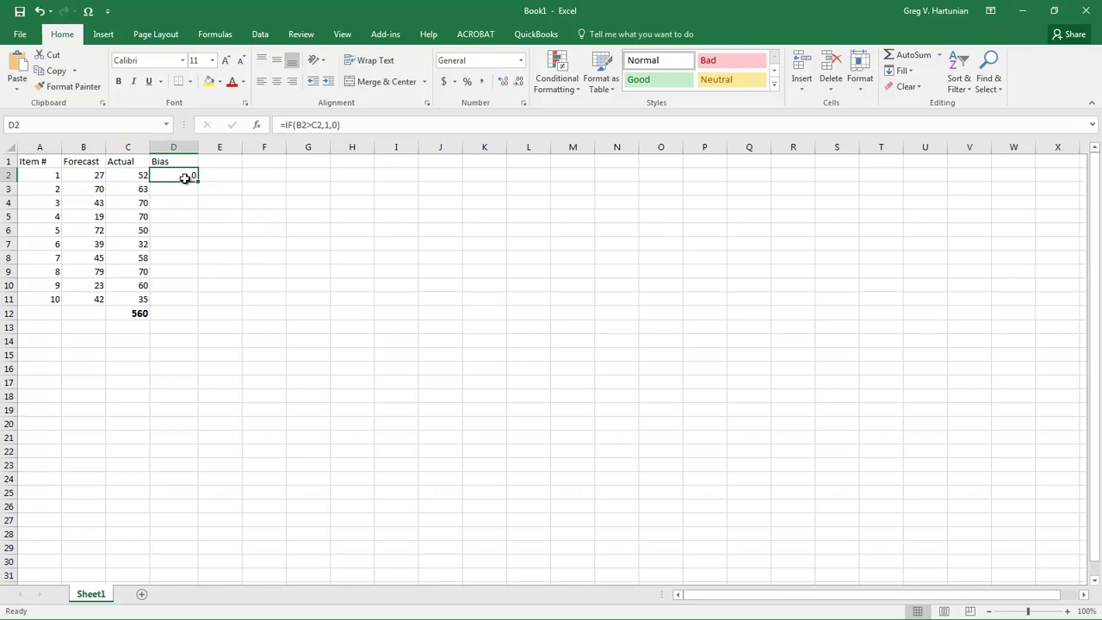
left_click_drag(199, 183, 200, 310)
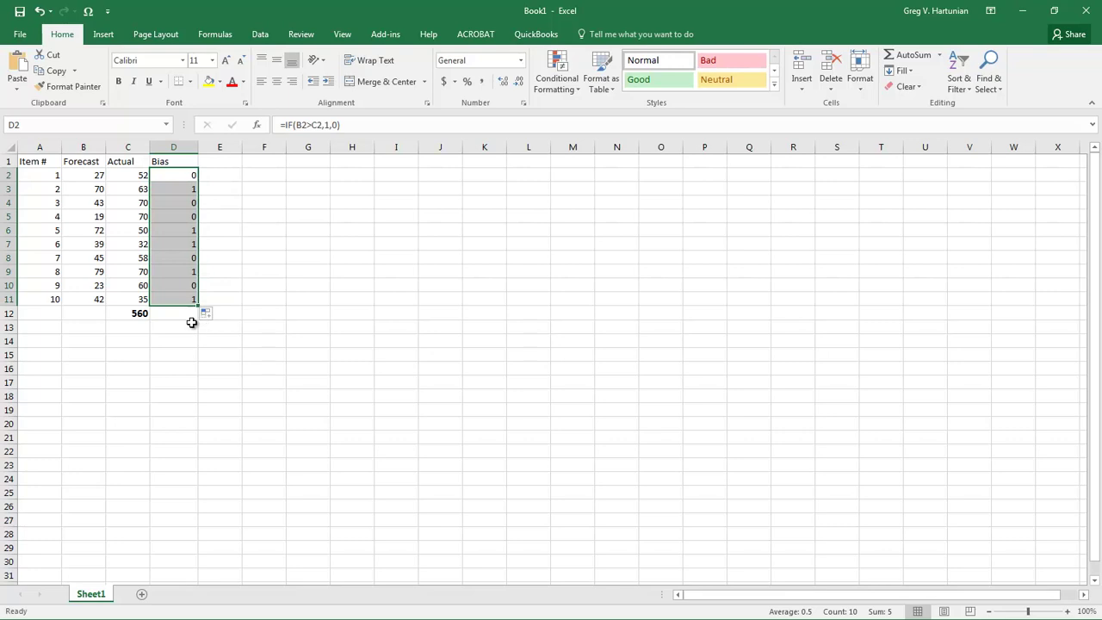
Step: Total the Bias flags in D12 by summing D2:D11
left_click(184, 313)
left_click(894, 55)
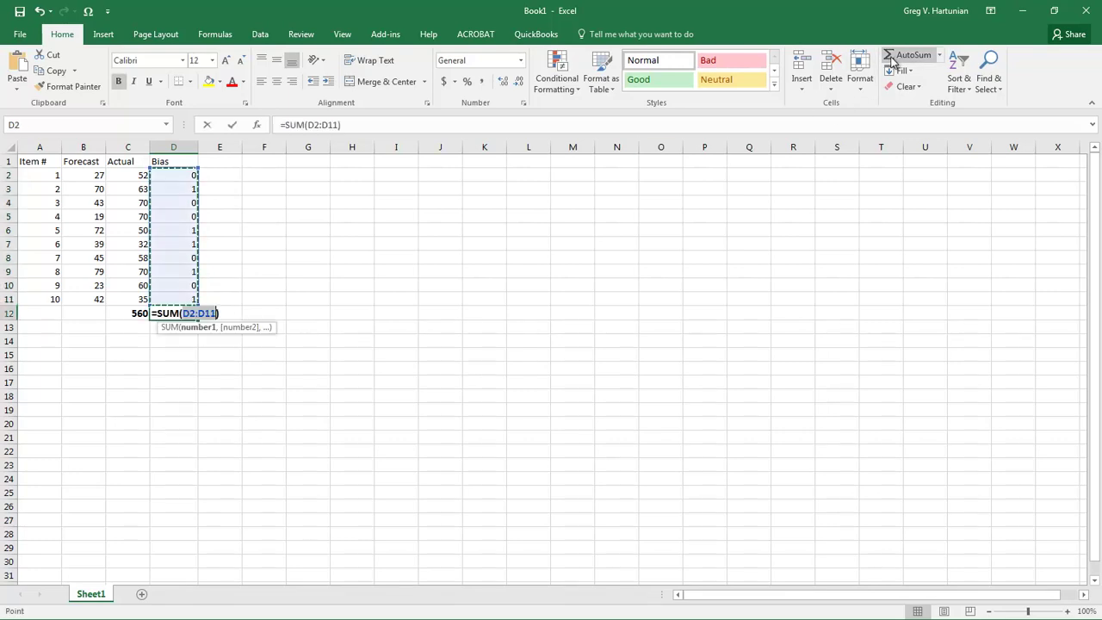
key("Return")
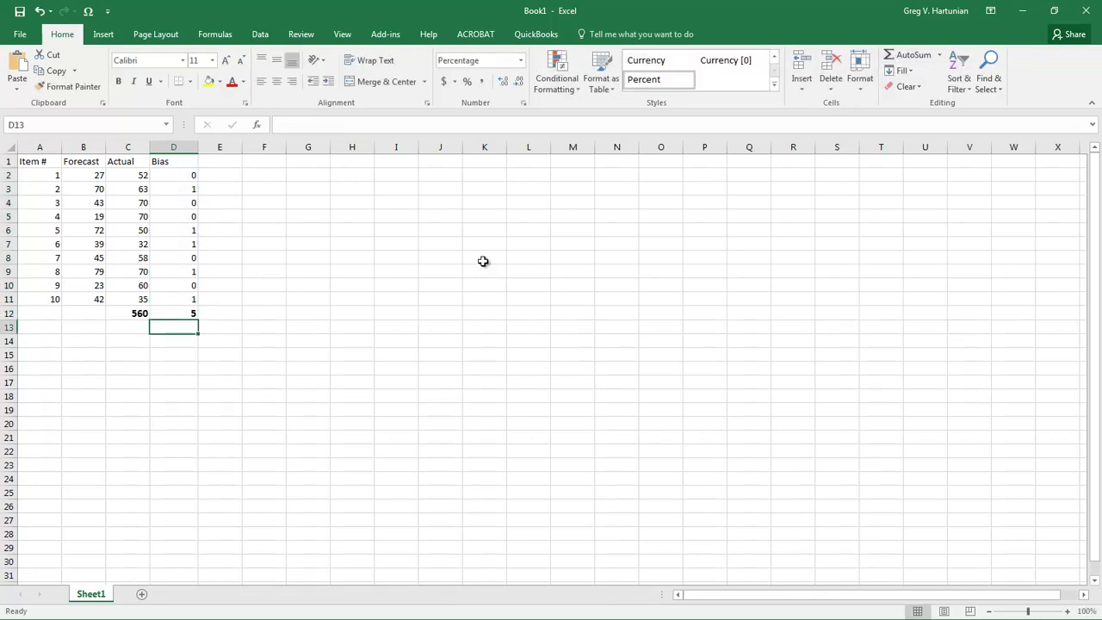
Step: Calculate the bias percentage in D13 by dividing the Bias total by the number of items with =D12/A11
left_click(188, 314)
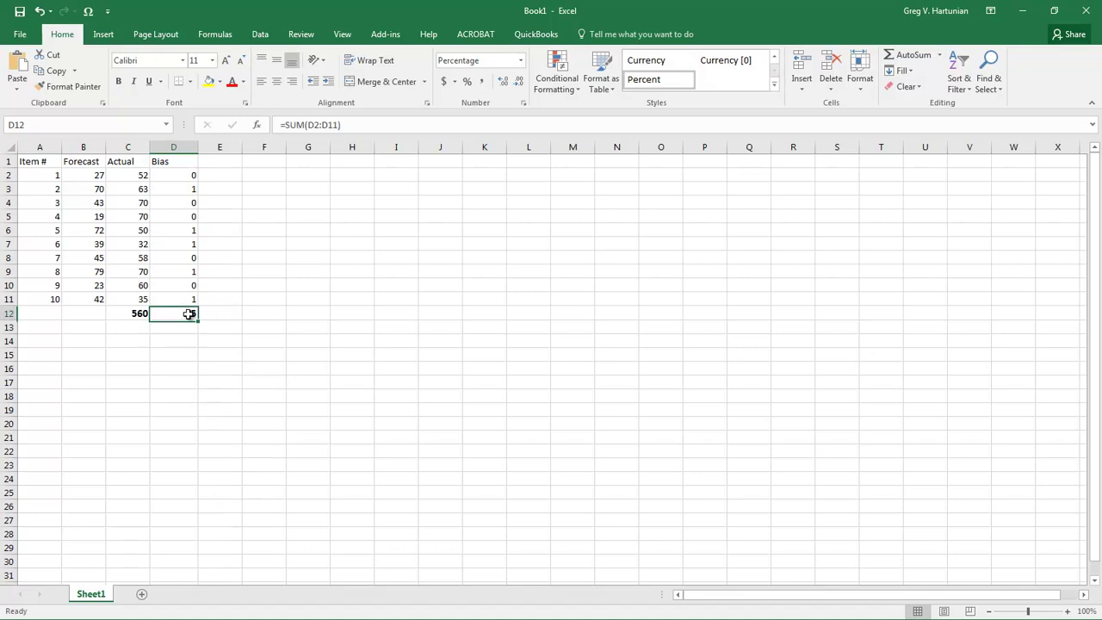
left_click(51, 298)
left_click(178, 326)
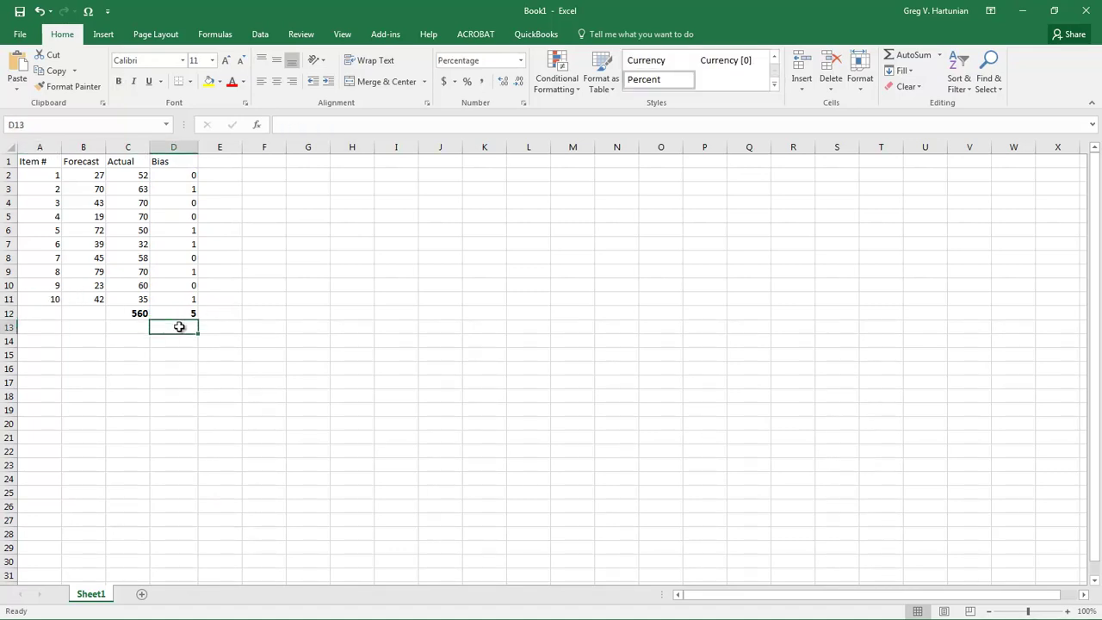
type("=")
left_click(187, 313)
type("/")
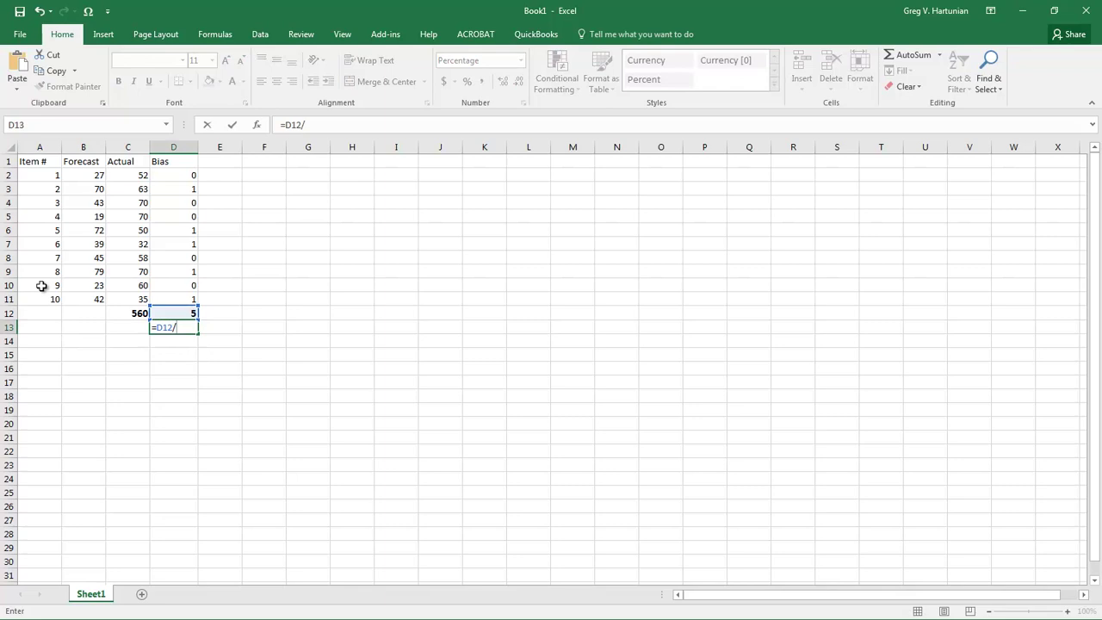
left_click(44, 298)
key("Return")
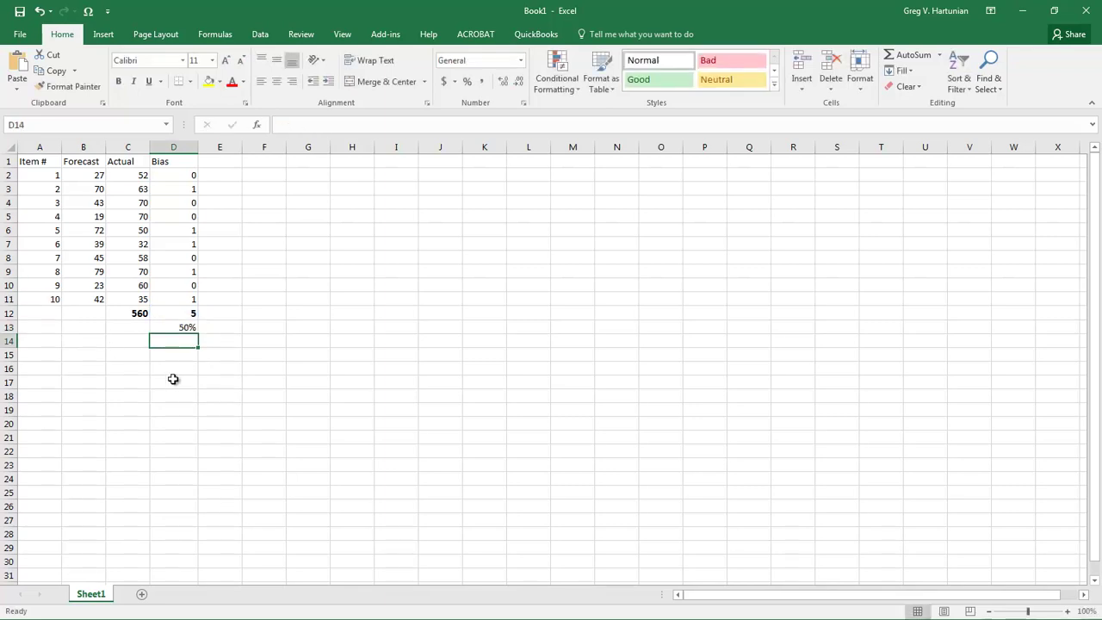
left_click(184, 330)
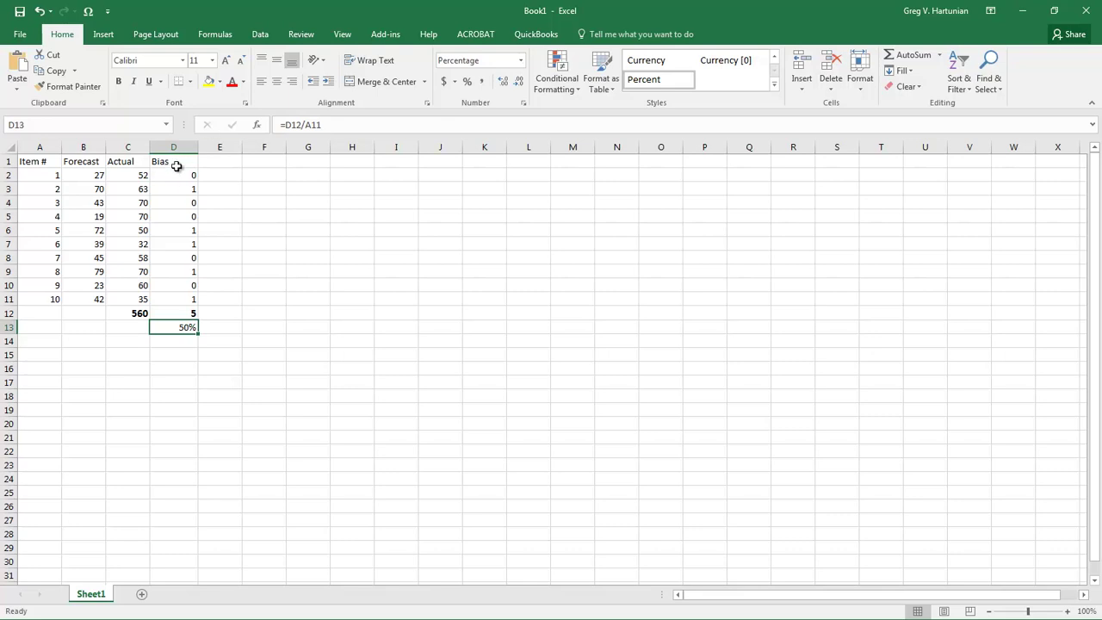
Step: Enter the header Error in cell E1, beside the Bias column
left_click(233, 162)
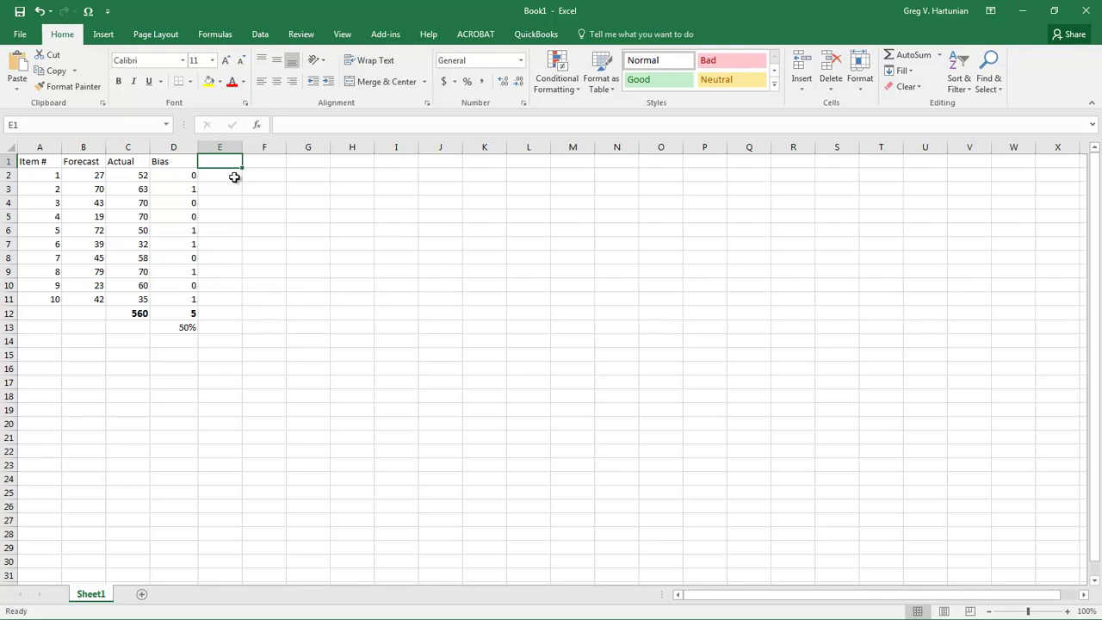
type("Error")
left_click(234, 177)
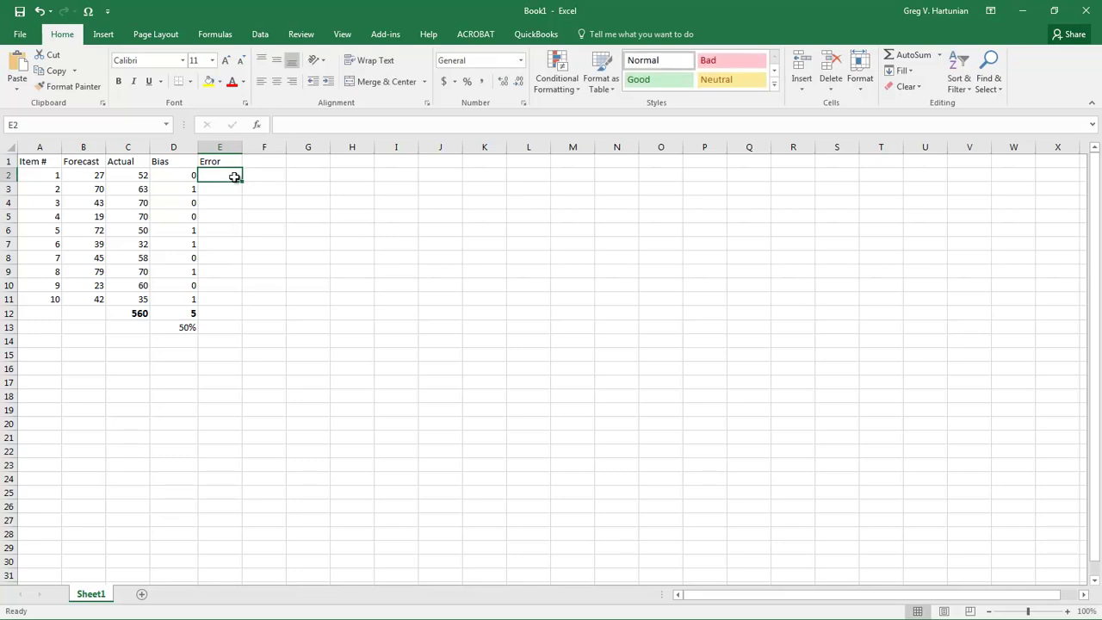
Step: Compute actual minus forecast with =C2-B2 in E2 and fill the formula down through E11
type("=")
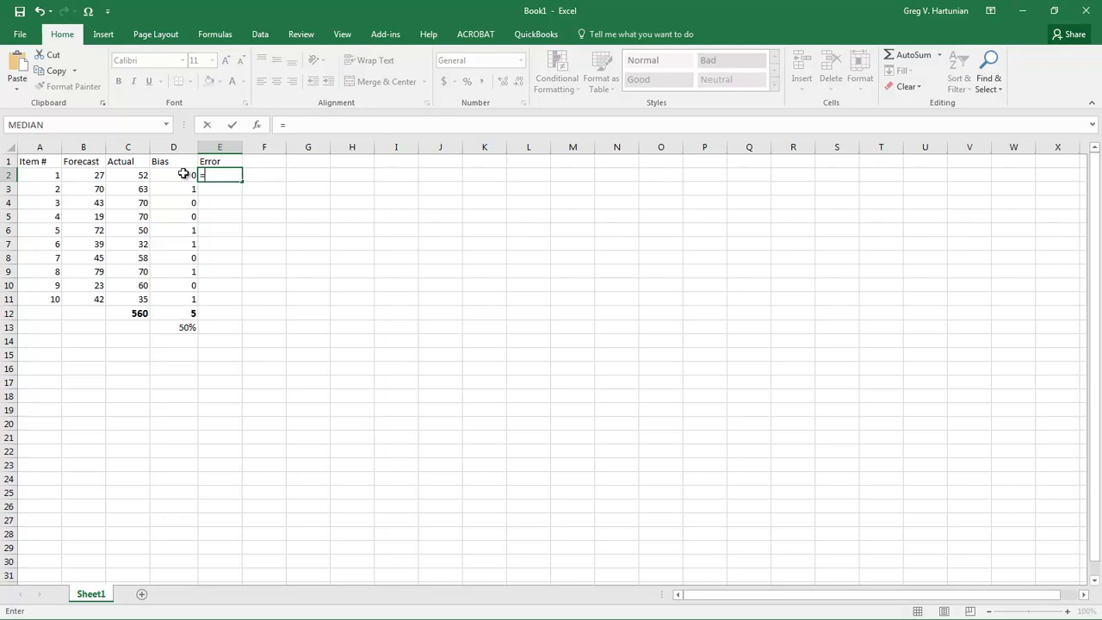
left_click(136, 175)
type("-")
left_click(91, 177)
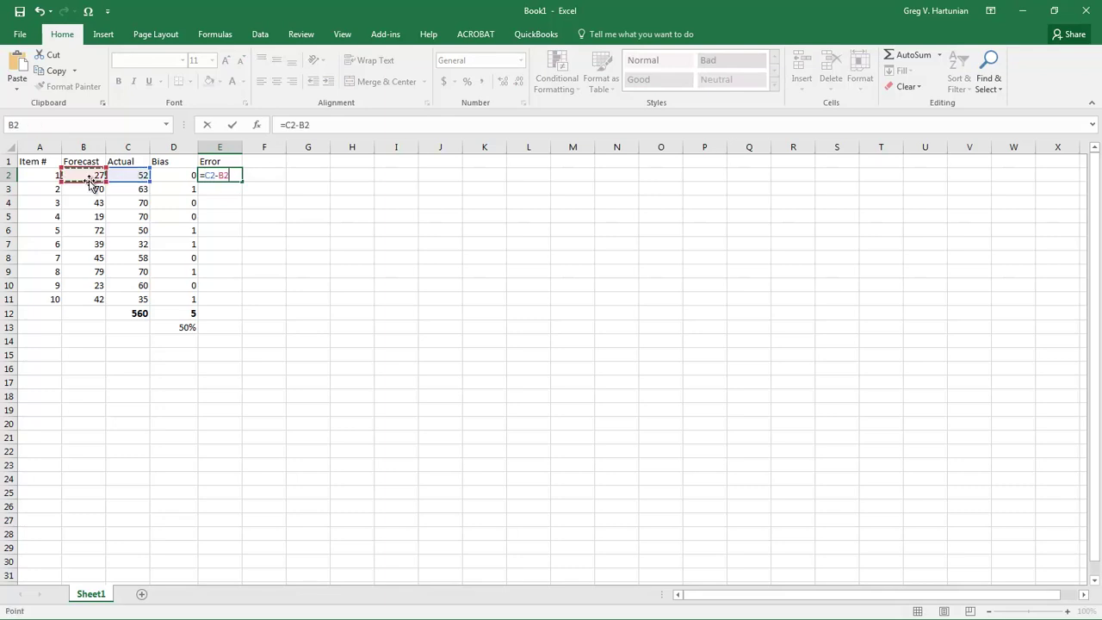
key("Return")
left_click(229, 178)
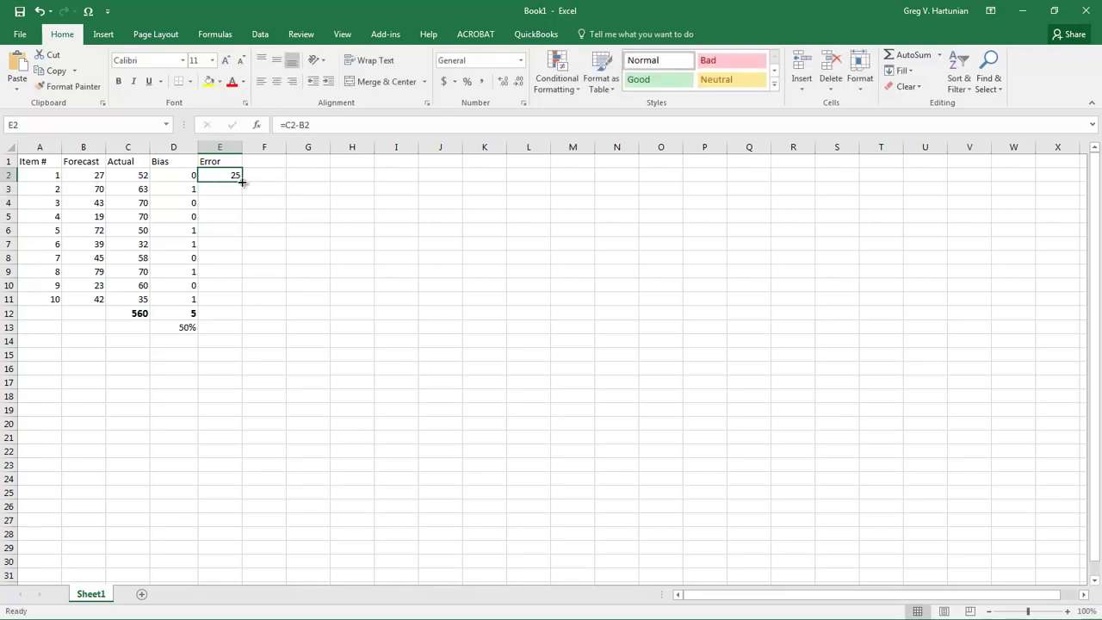
left_click_drag(243, 180, 231, 305)
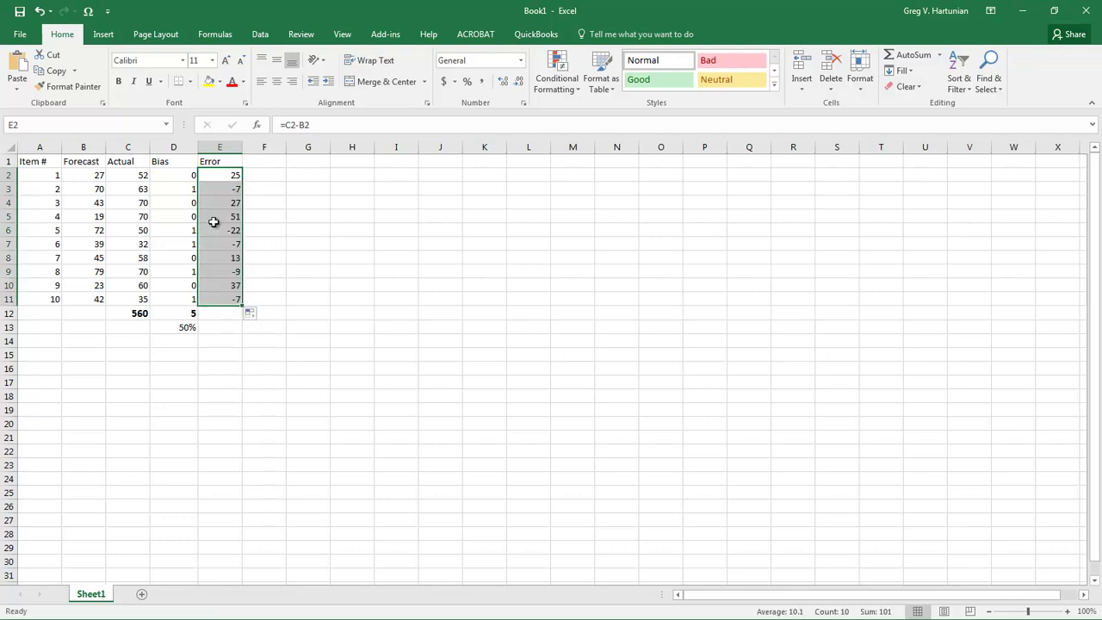
Step: Enter the header "abs error" in cell F1
left_click(268, 162)
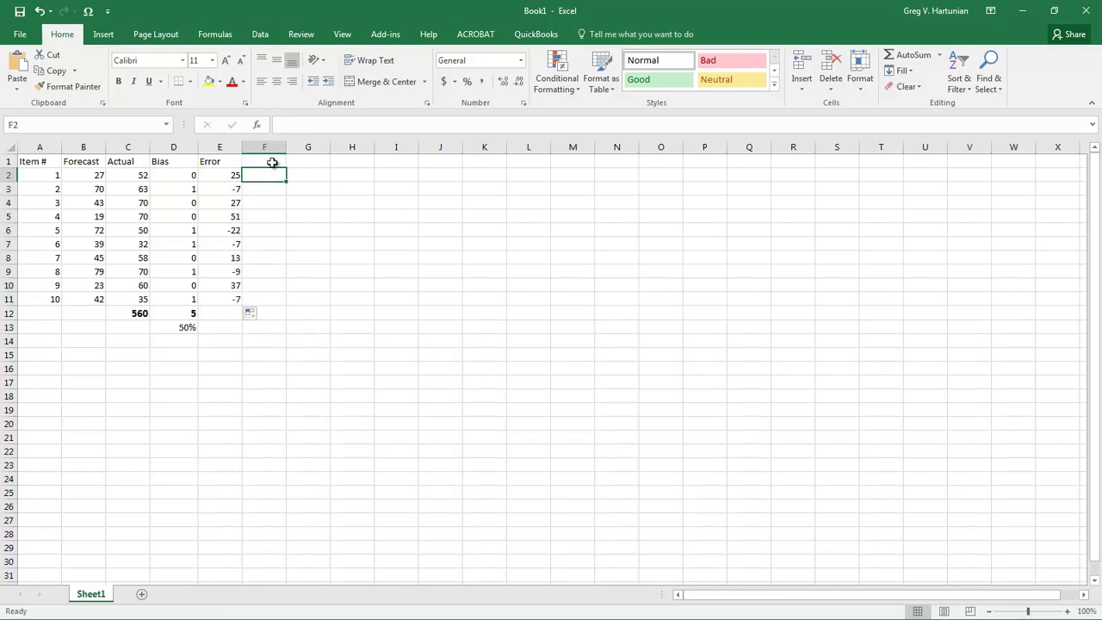
type("abs(")
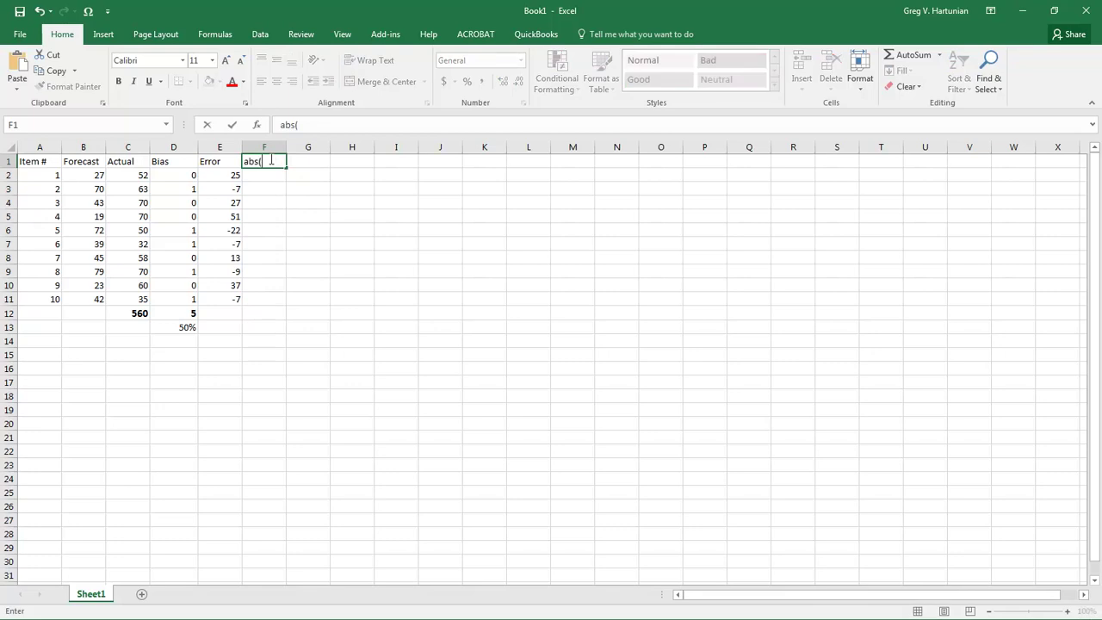
key("BackSpace")
type("error")
left_click(266, 173)
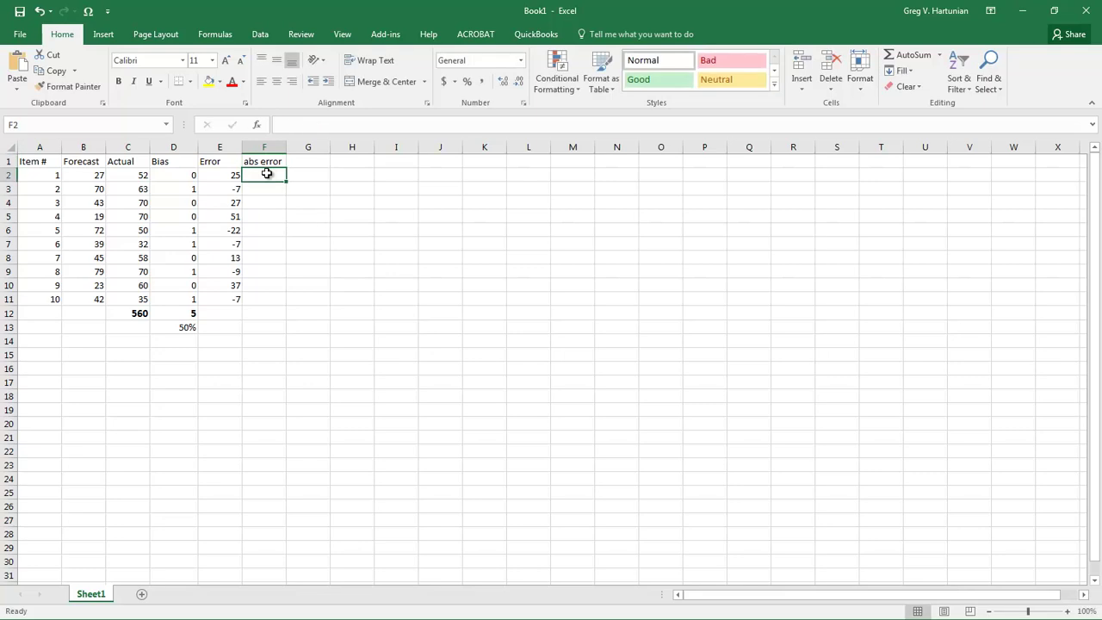
Step: Compute the absolute error with =ABS(E2) in F2 and fill the formula down through F11
type("=")
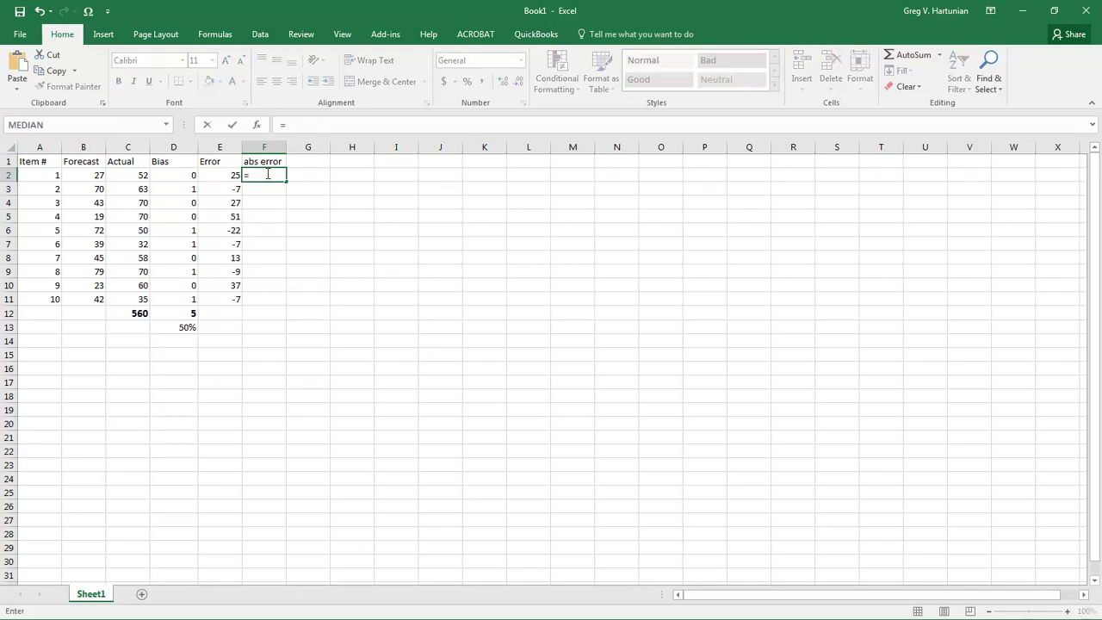
type("abs(")
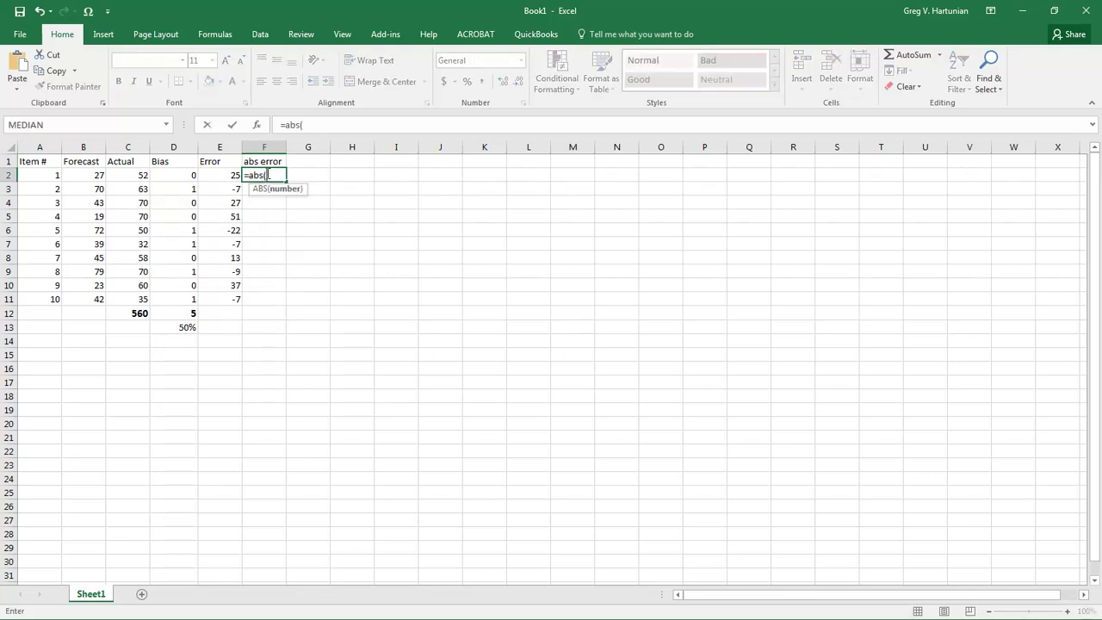
left_click(222, 176)
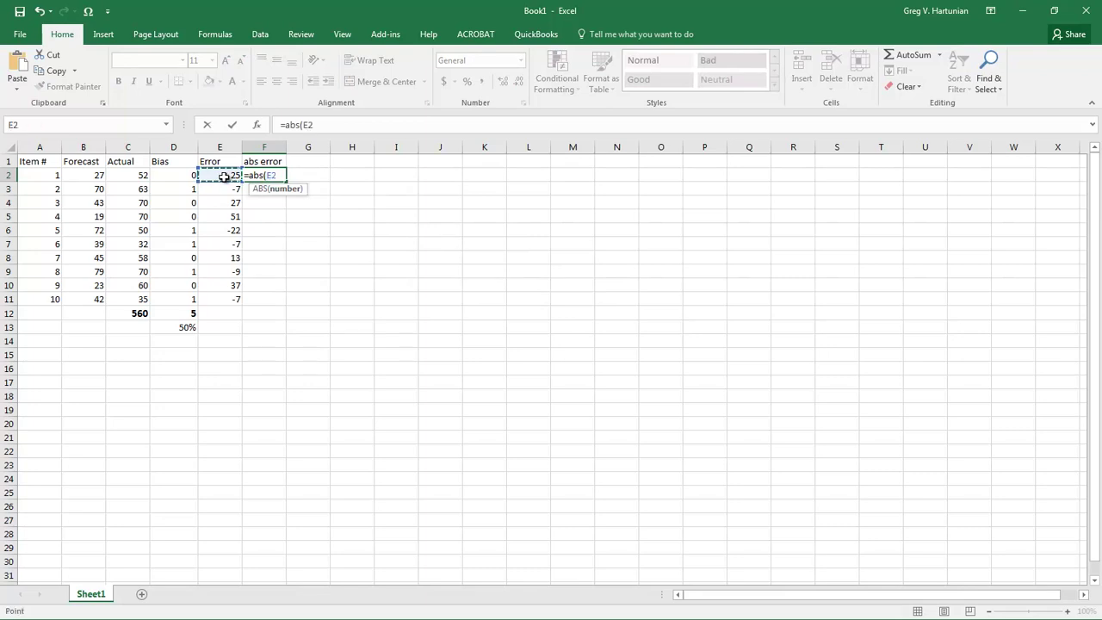
type(")")
key("Return")
left_click(266, 177)
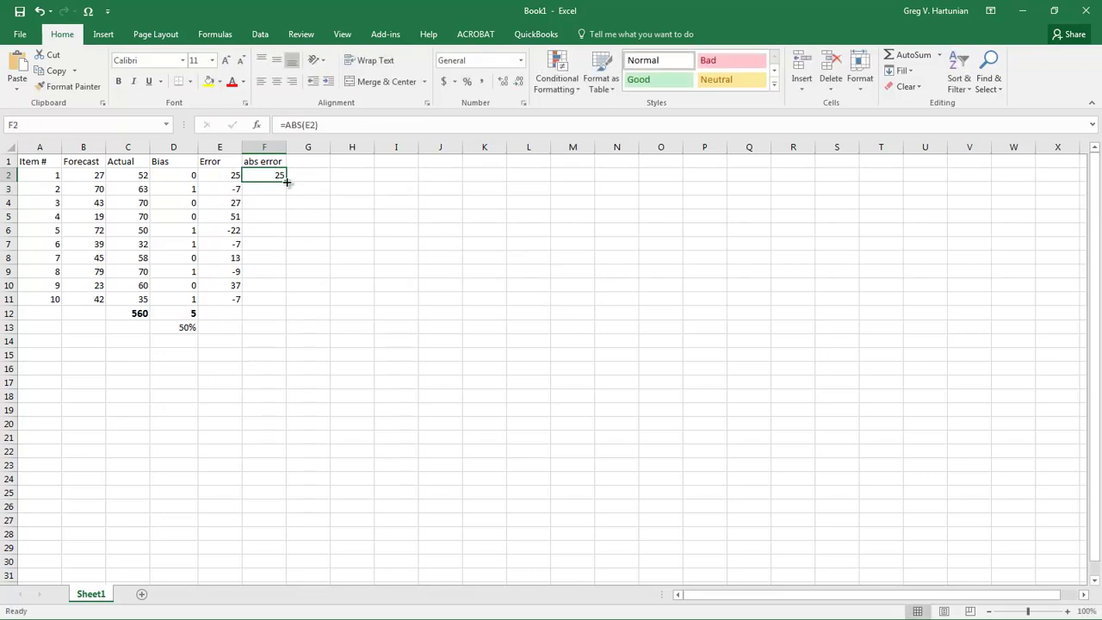
left_click_drag(285, 181, 279, 303)
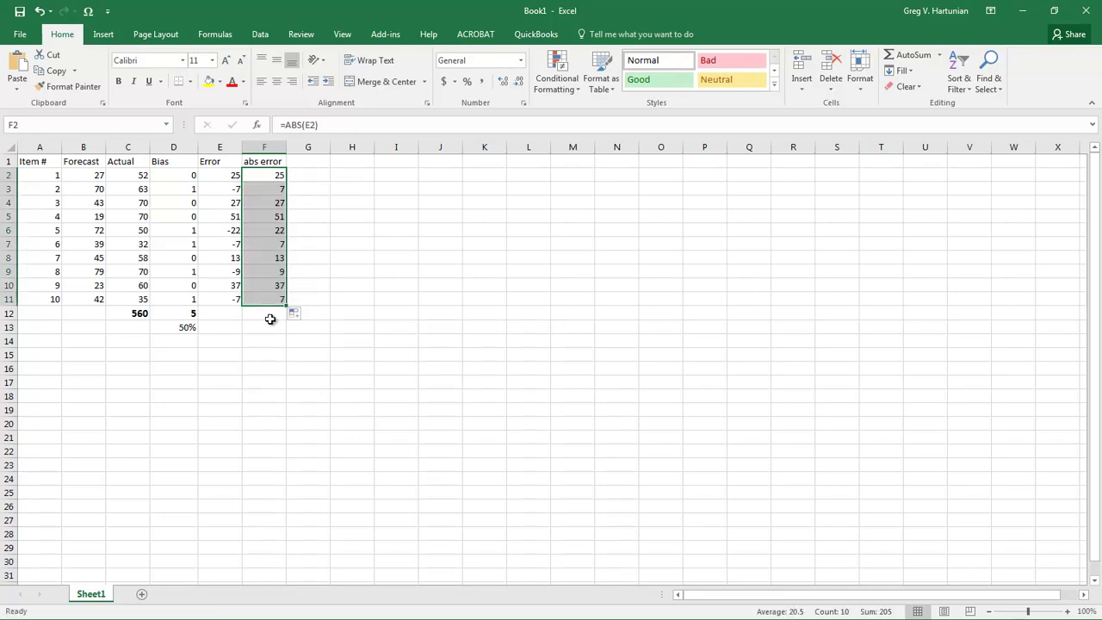
Step: Total the absolute errors in F12 by summing F2:F11
left_click(270, 317)
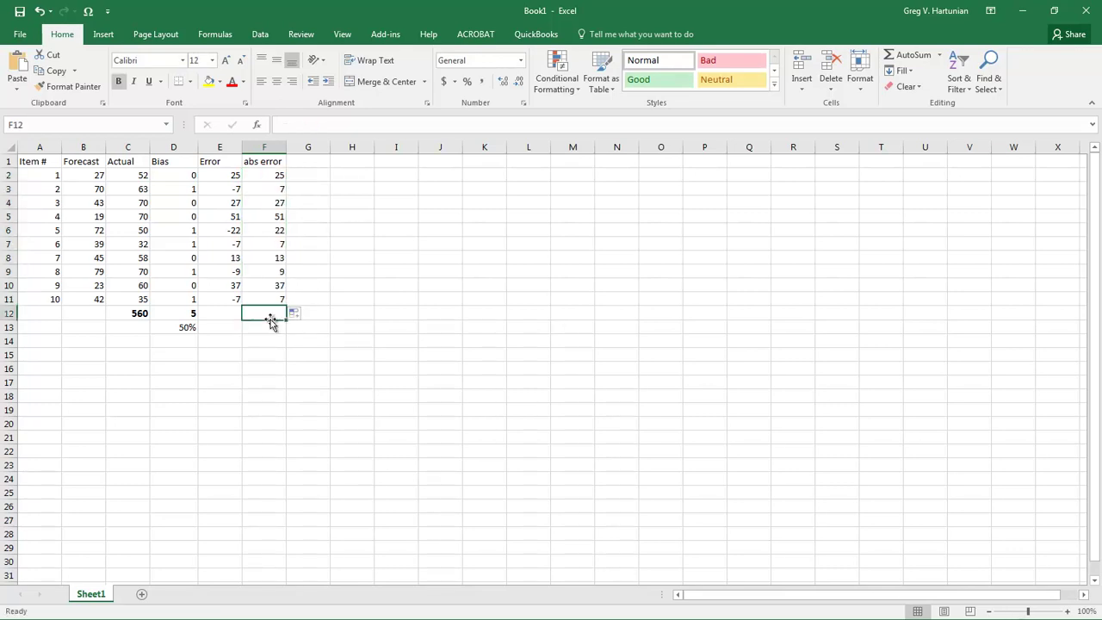
left_click(901, 57)
key("Return")
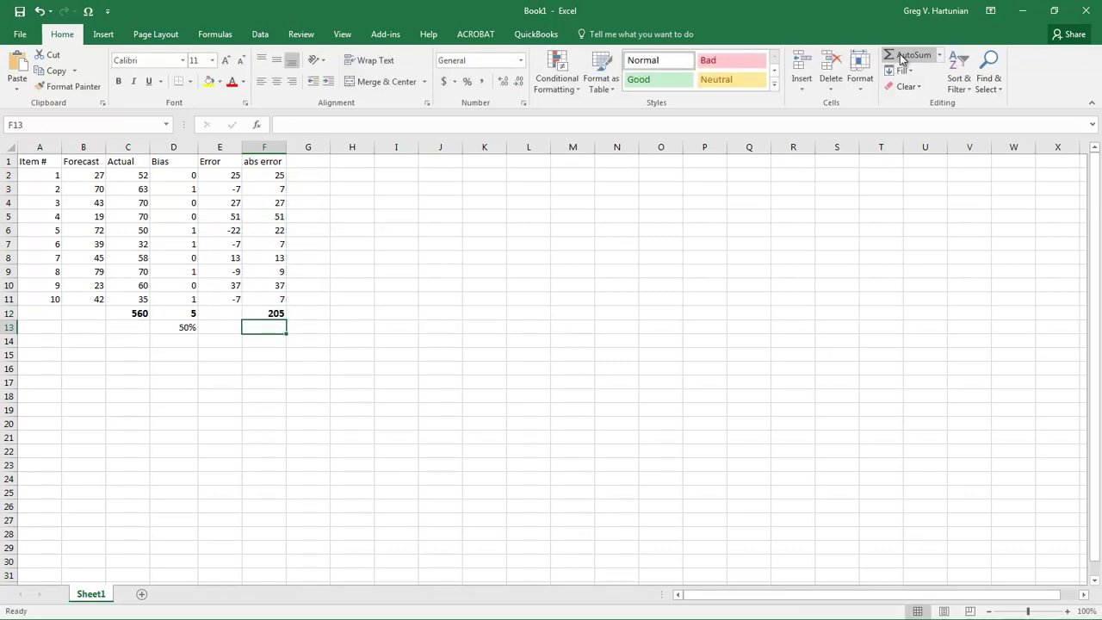
left_click(269, 314)
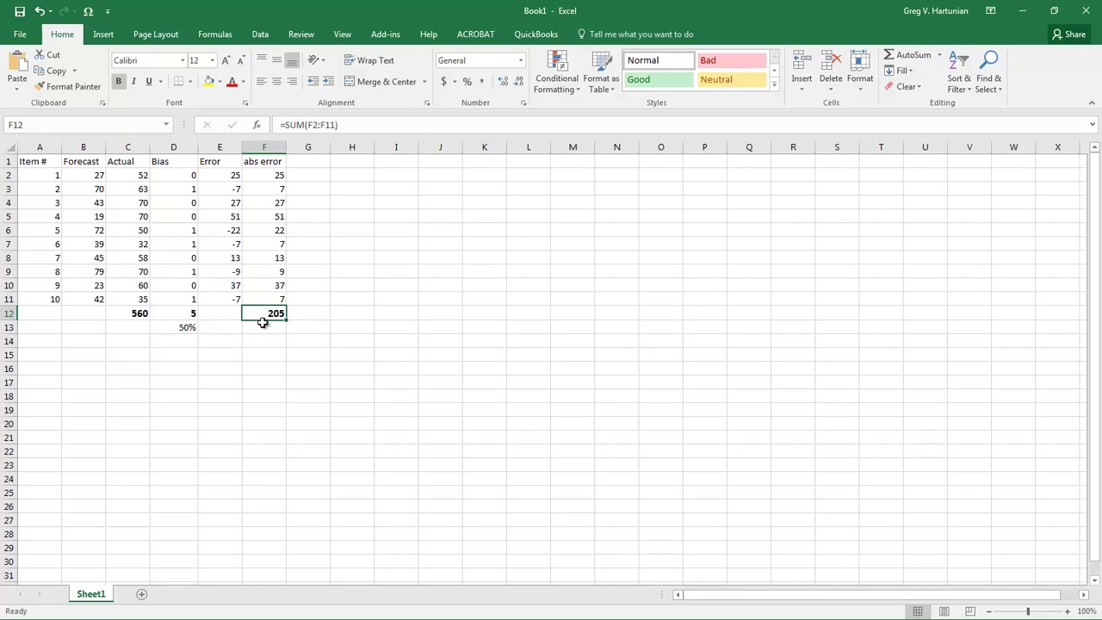
left_click(262, 323)
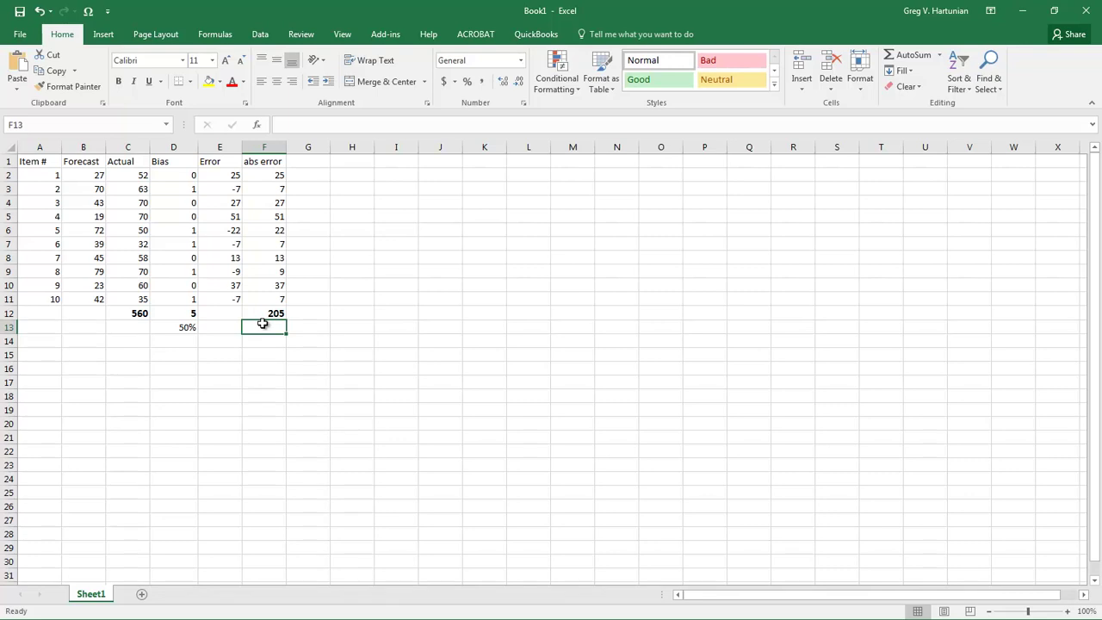
Step: Divide total absolute error by total actual with =F12/C12 in F13 and format the result as a percentage
type("=")
left_click(269, 313)
type("/")
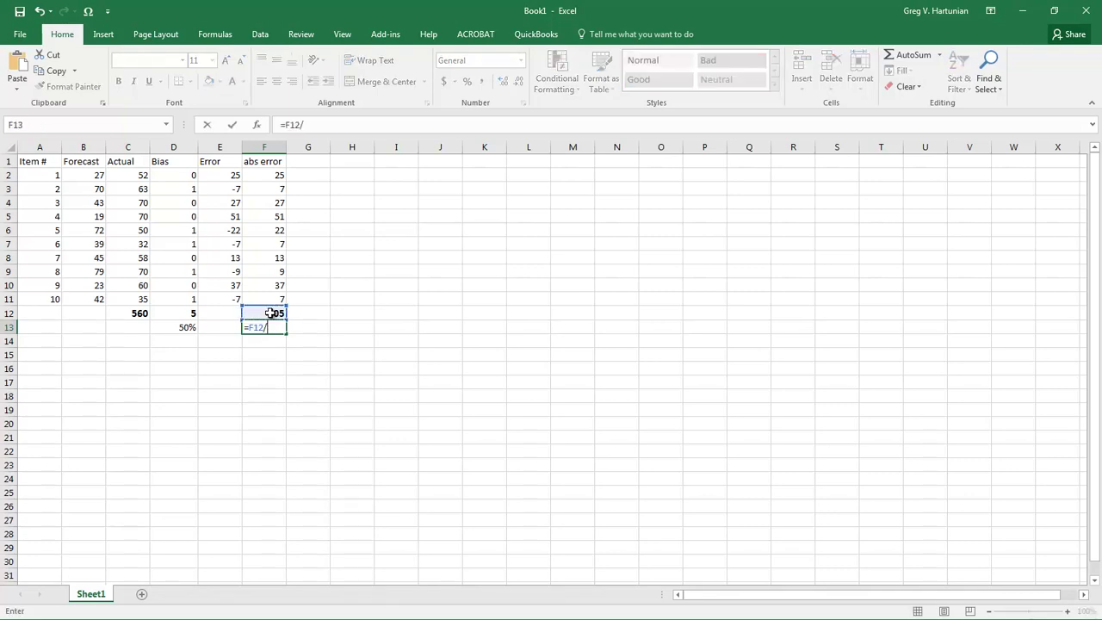
left_click(138, 313)
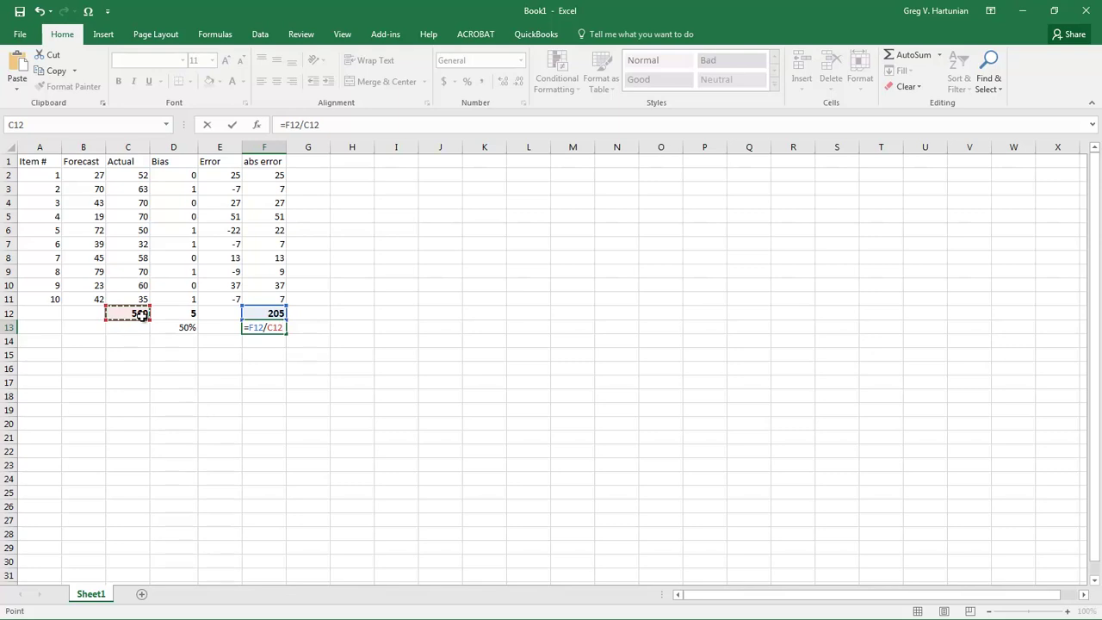
key("ctrl+Return")
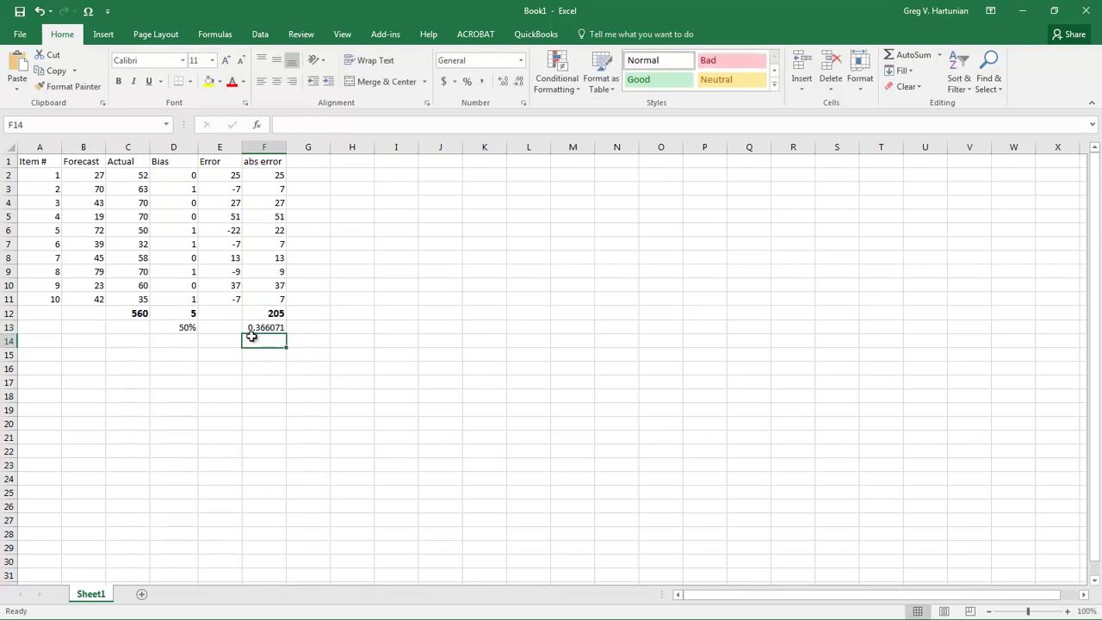
left_click(466, 81)
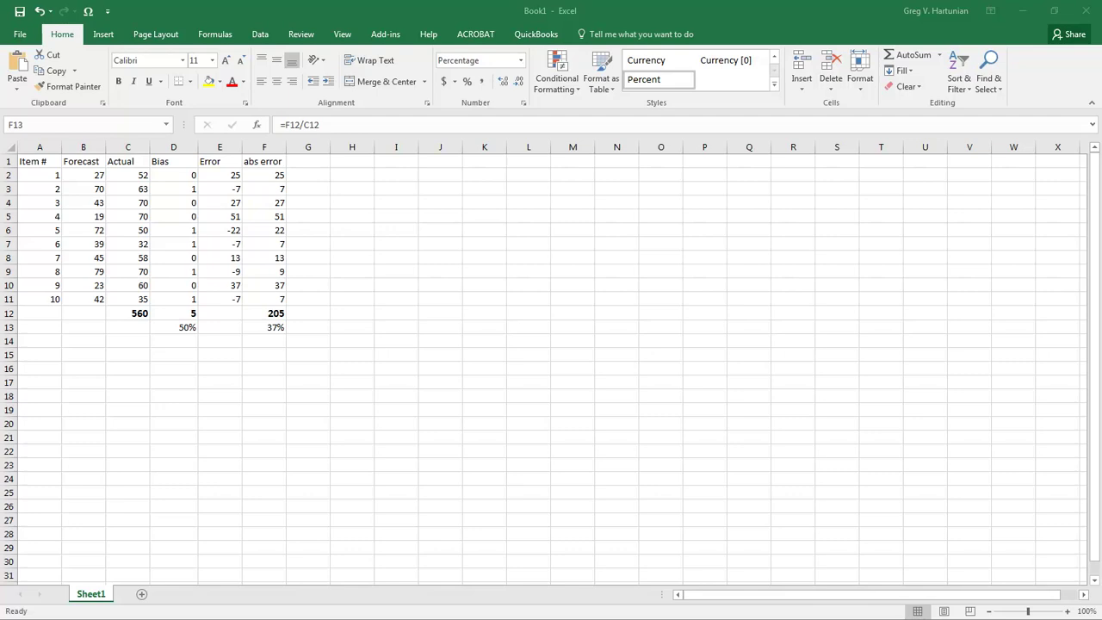
key("F2")
key("Home")
key("Right")
left_click(314, 173)
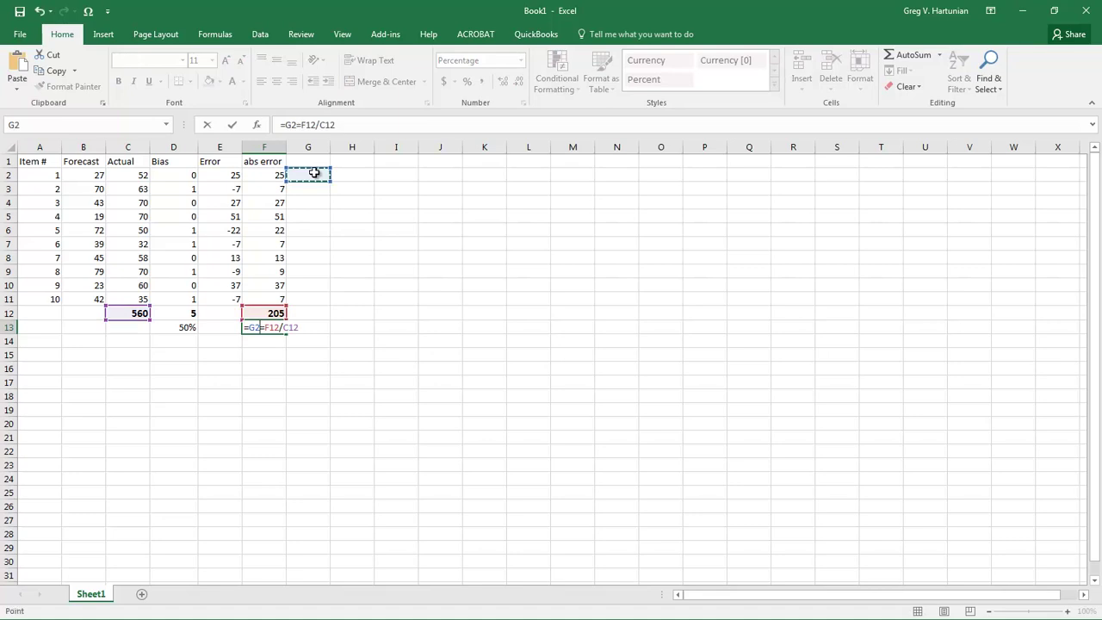
key("Escape")
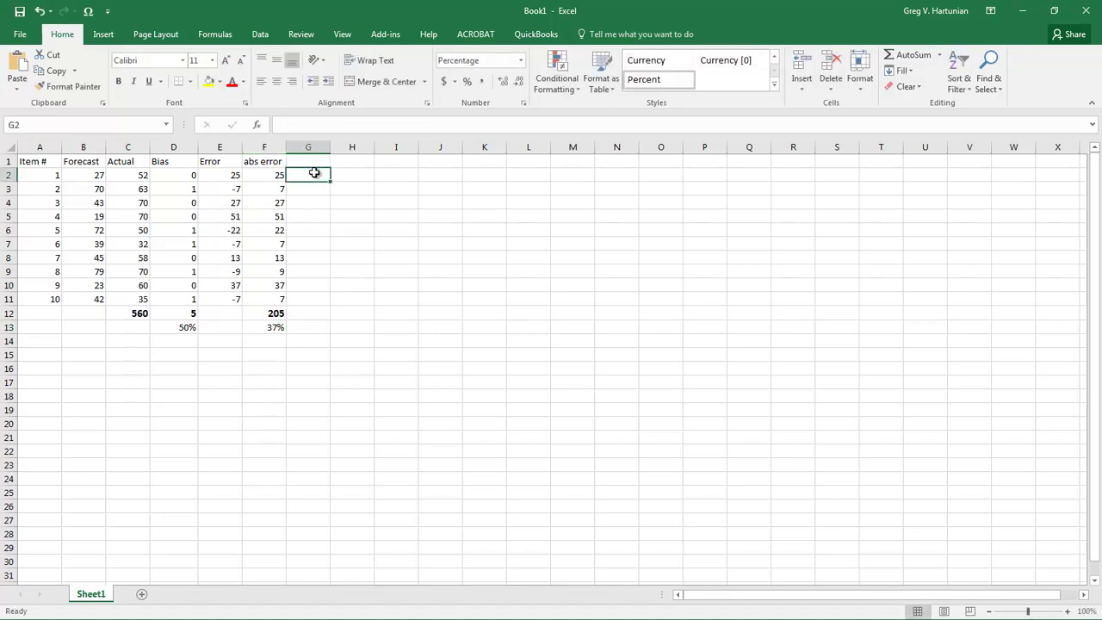
Step: Compute each item's percentage error with =F2/C2 in G2 and fill the formula down through G11
type("=")
left_click(273, 177)
type("/")
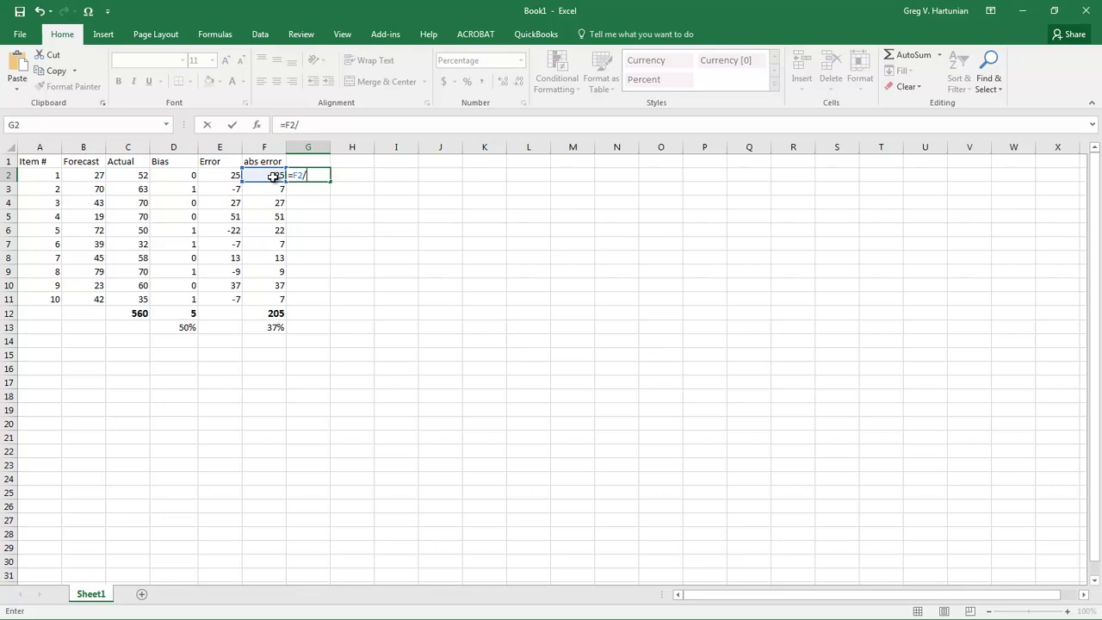
left_click(131, 172)
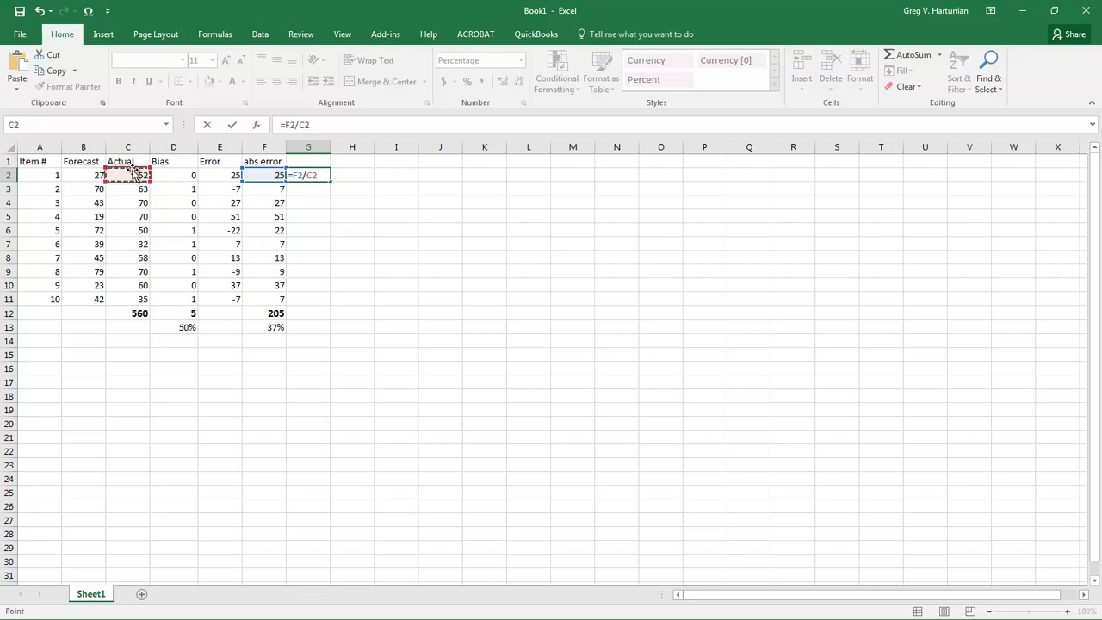
key("Return")
left_click(300, 175)
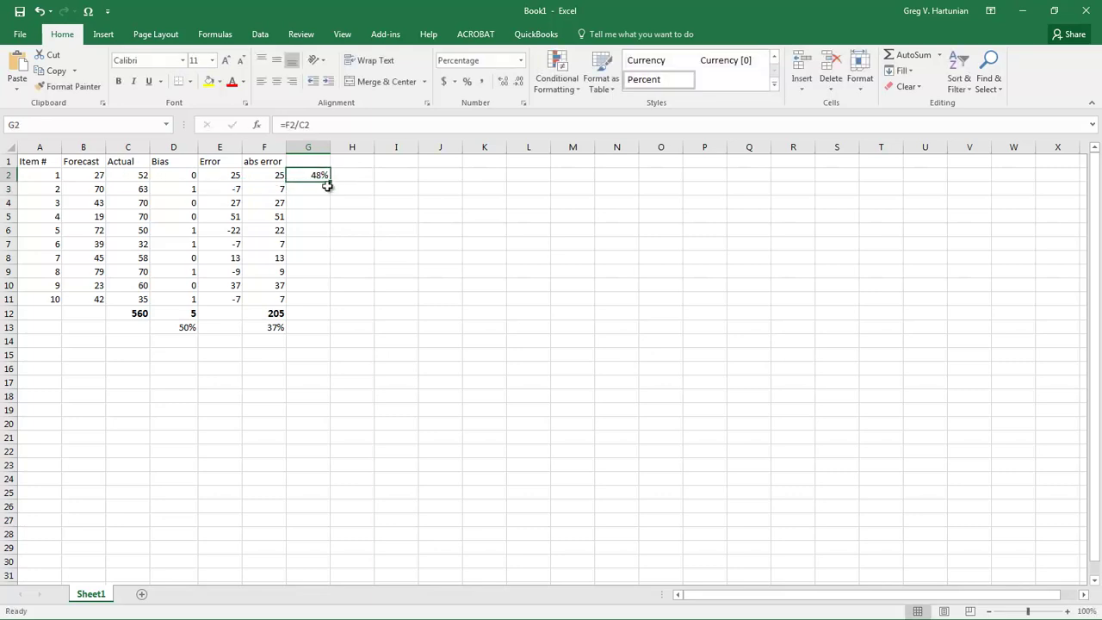
left_click_drag(331, 183, 310, 306)
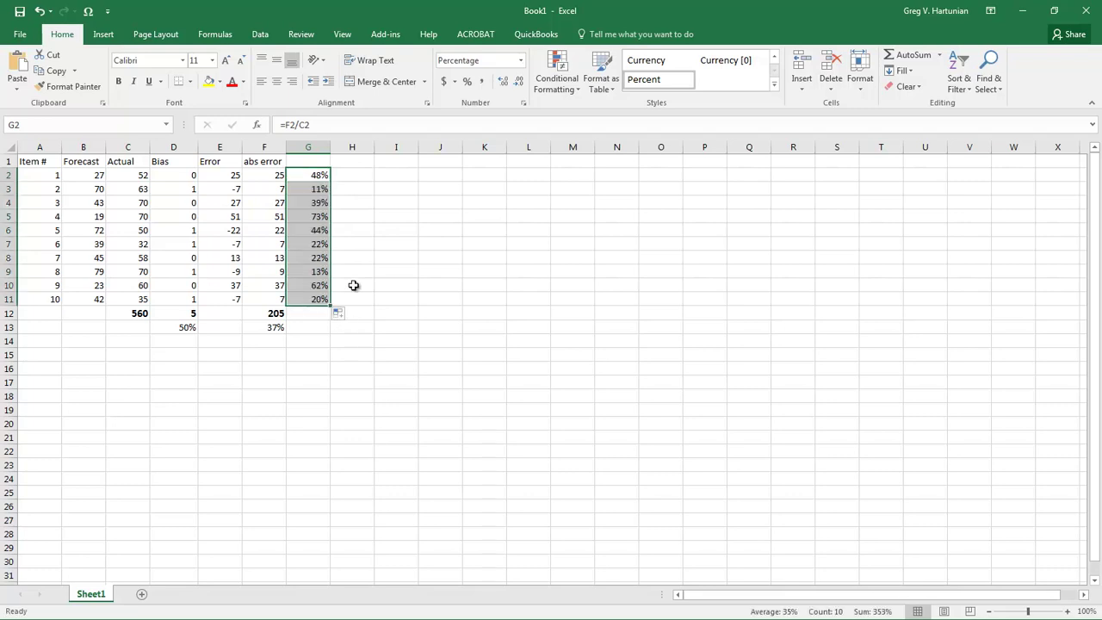
Step: Enter the header "item % error" in G1 and widen column G to fit it
left_click(316, 162)
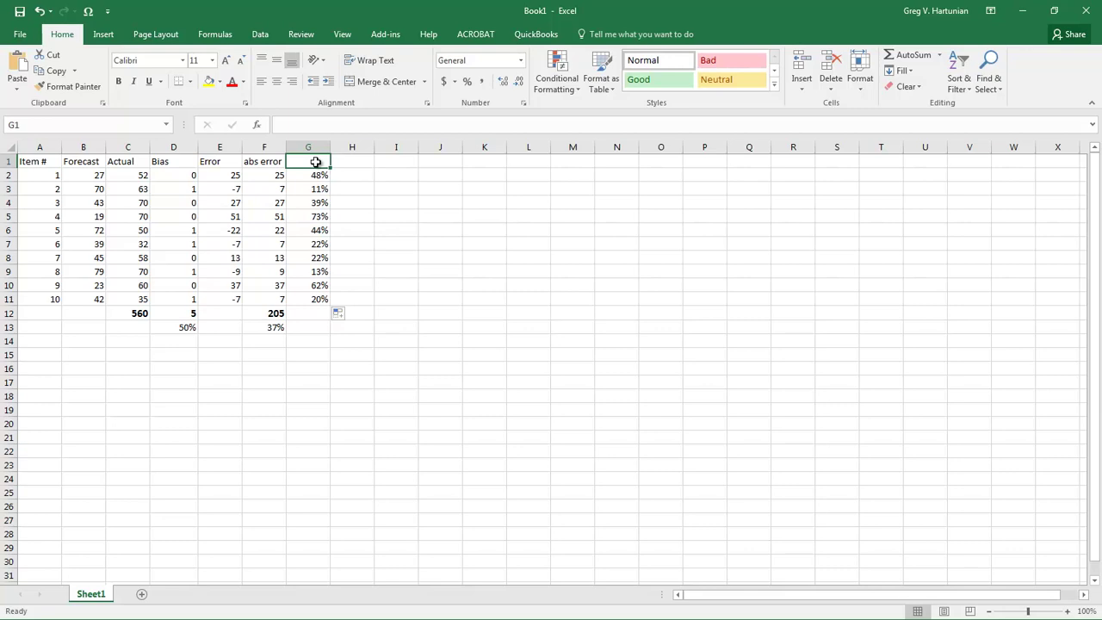
type("item")
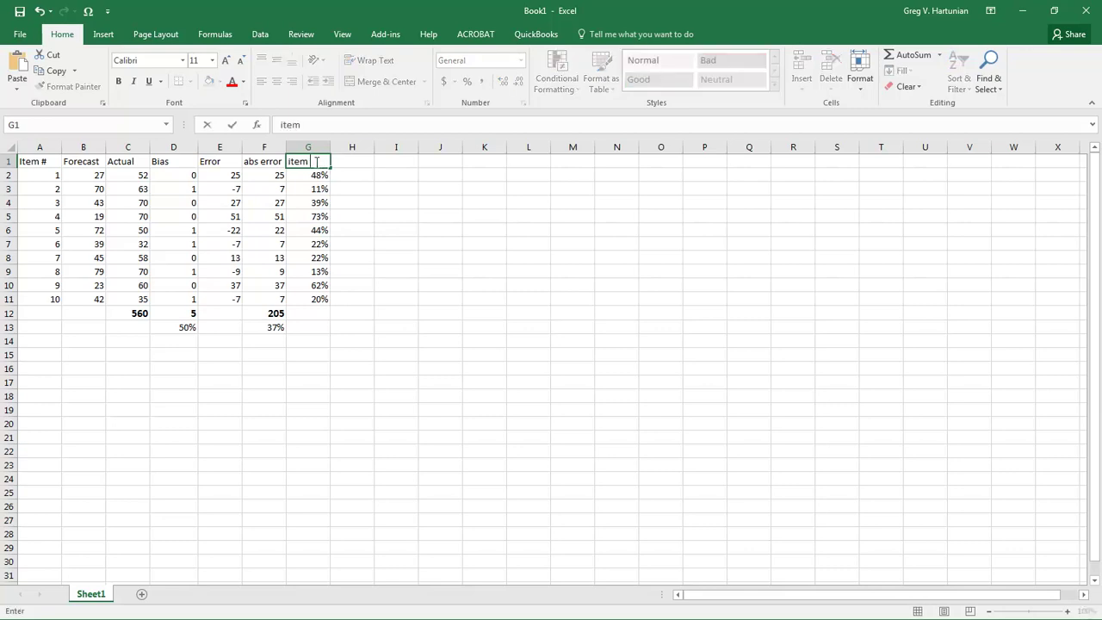
type(" %")
type("error")
left_click(344, 176)
left_click_drag(329, 146, 353, 147)
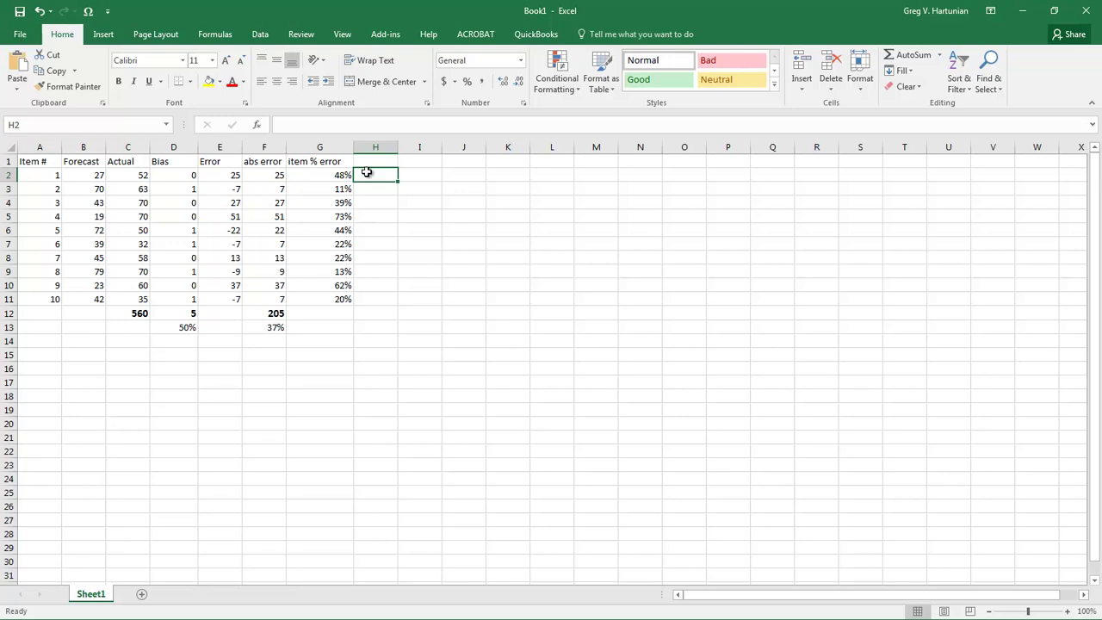
left_click(277, 329)
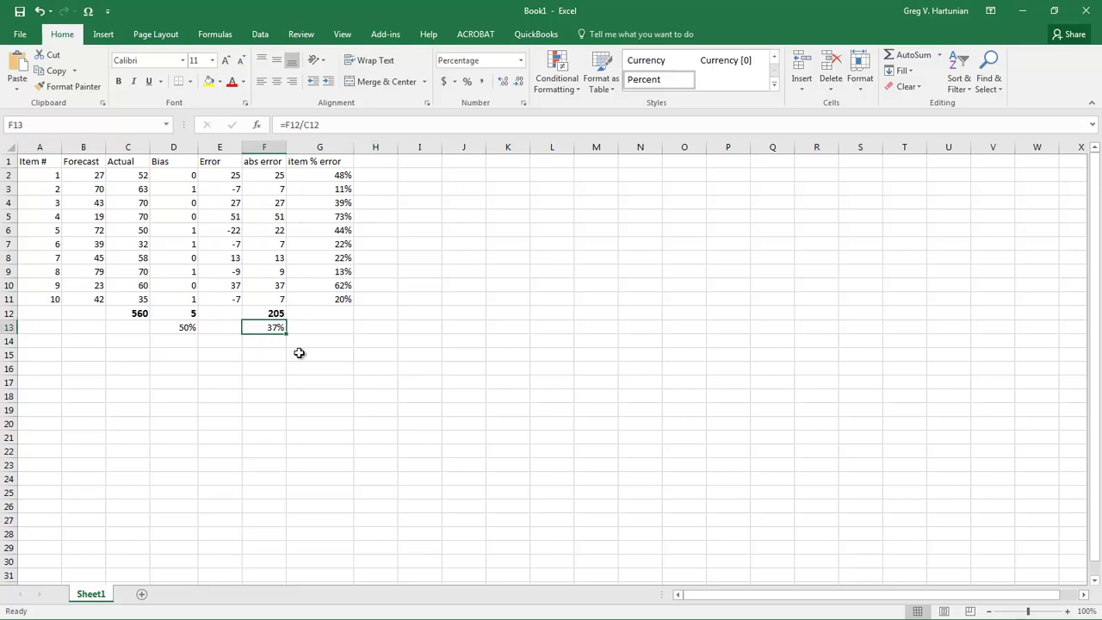